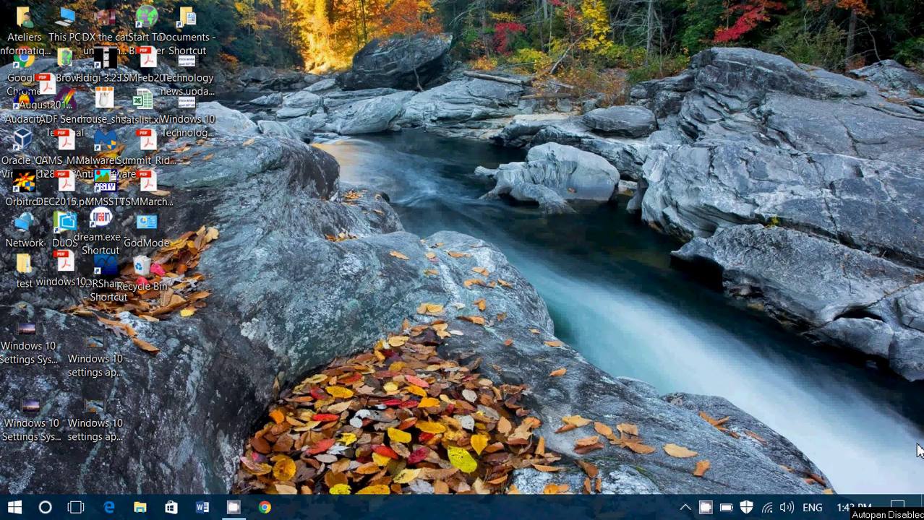
Open the Default apps page of the System settings and look through its app categories
click(897, 507)
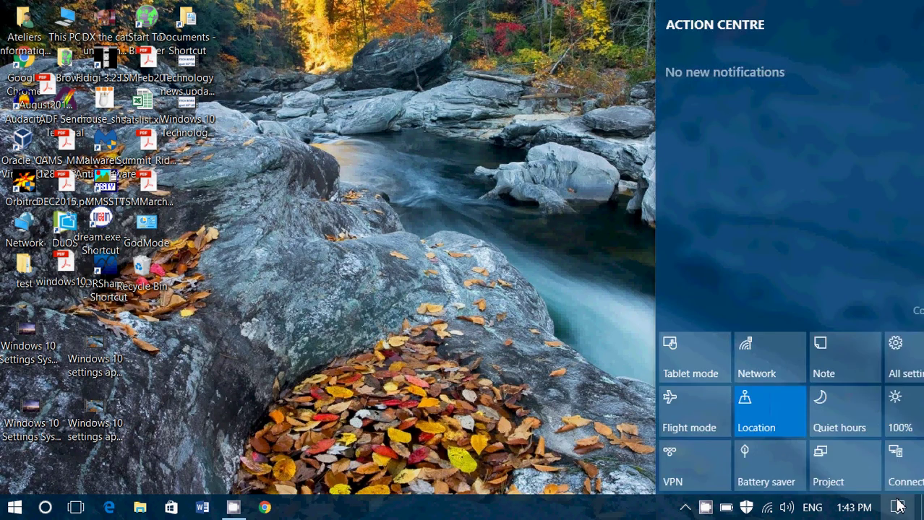
click(896, 342)
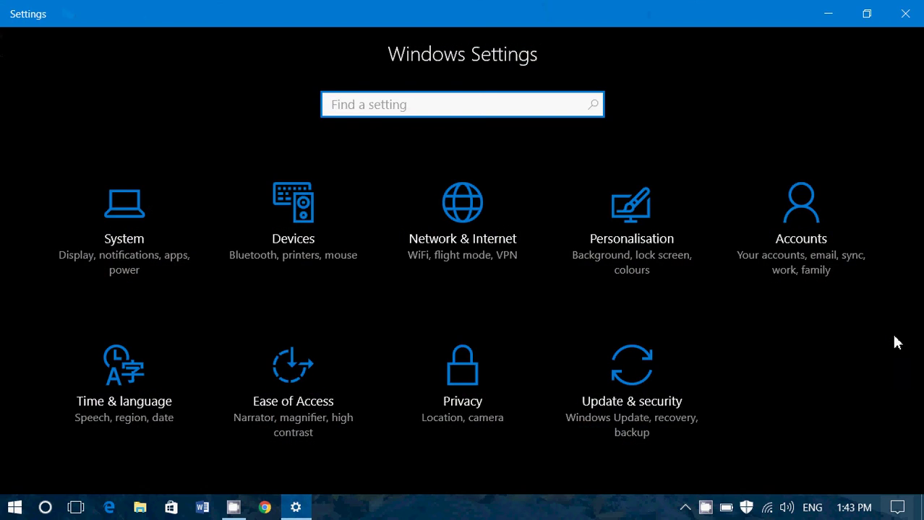
click(140, 257)
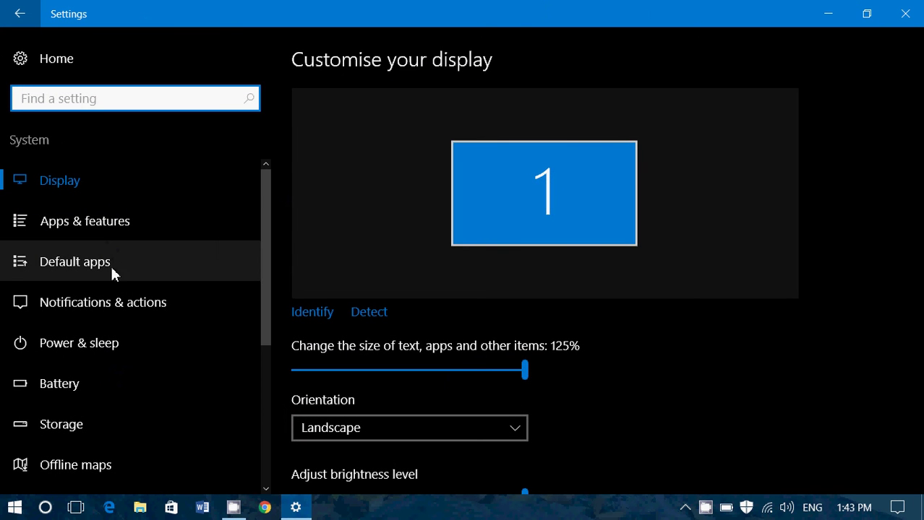
click(120, 273)
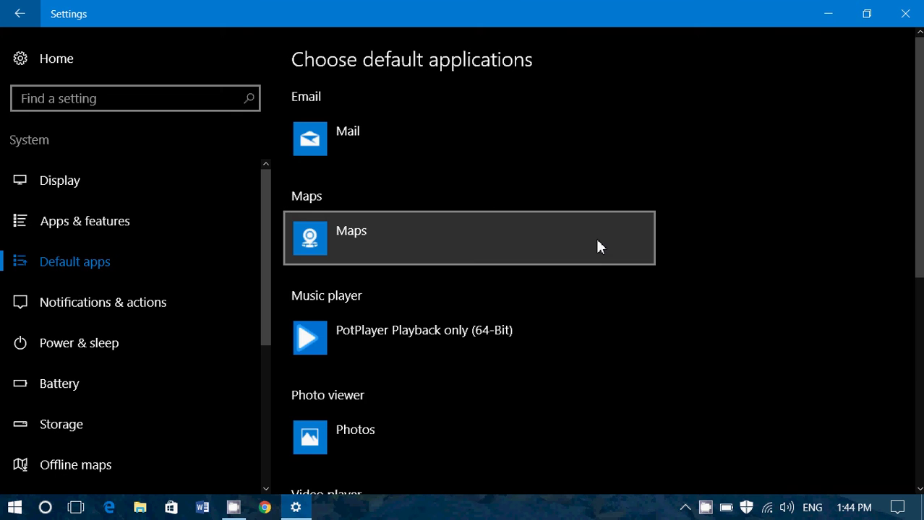
scroll(601, 255, down, 5)
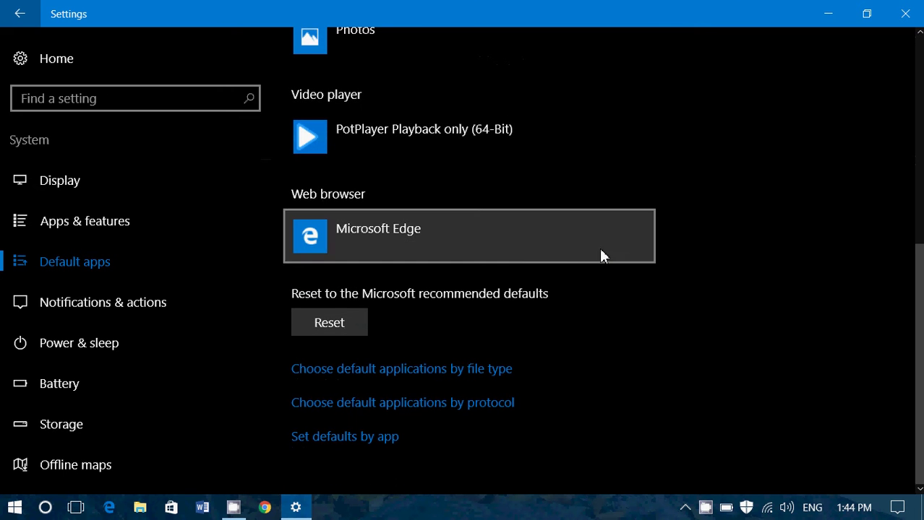
scroll(624, 358, up, 5)
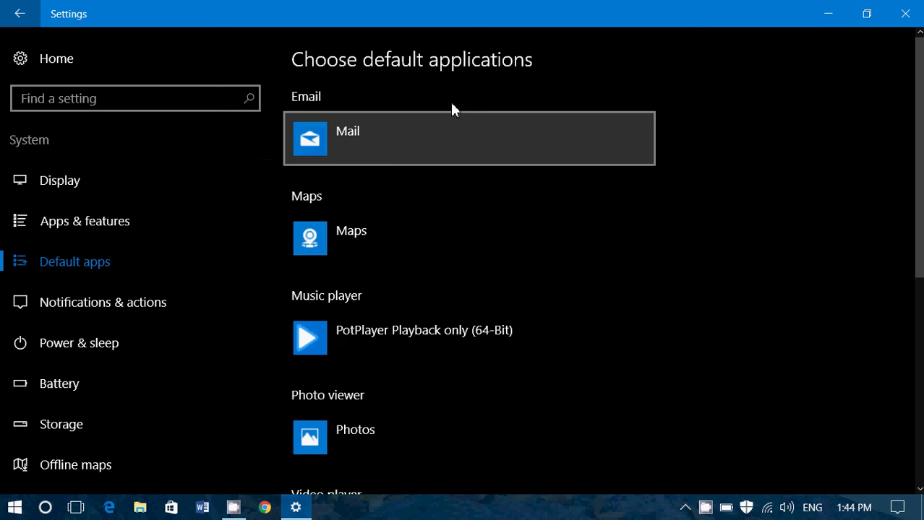
Review the applications offered as the email and maps defaults without choosing another one
click(547, 148)
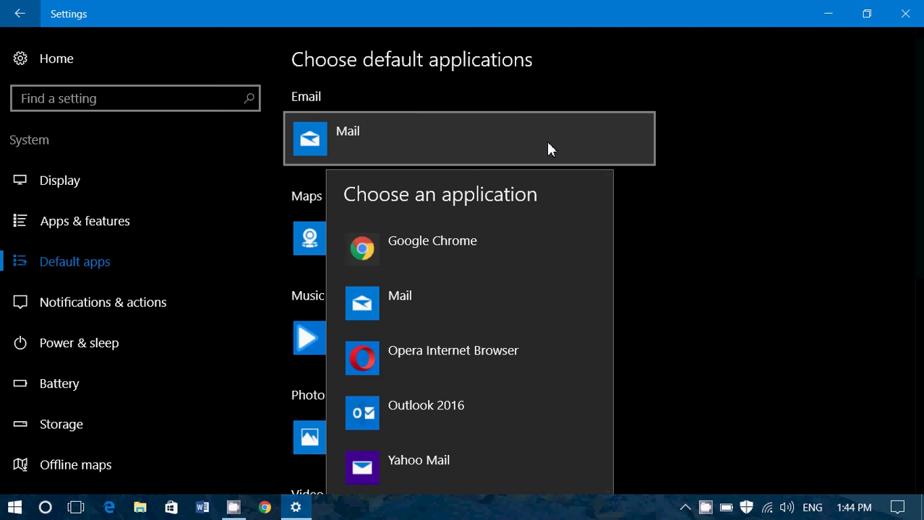
scroll(503, 342, down, 1)
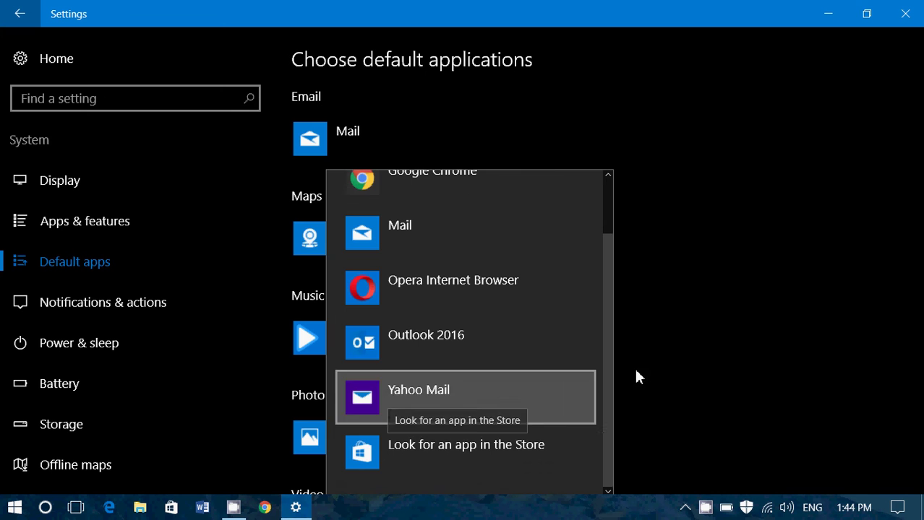
click(824, 217)
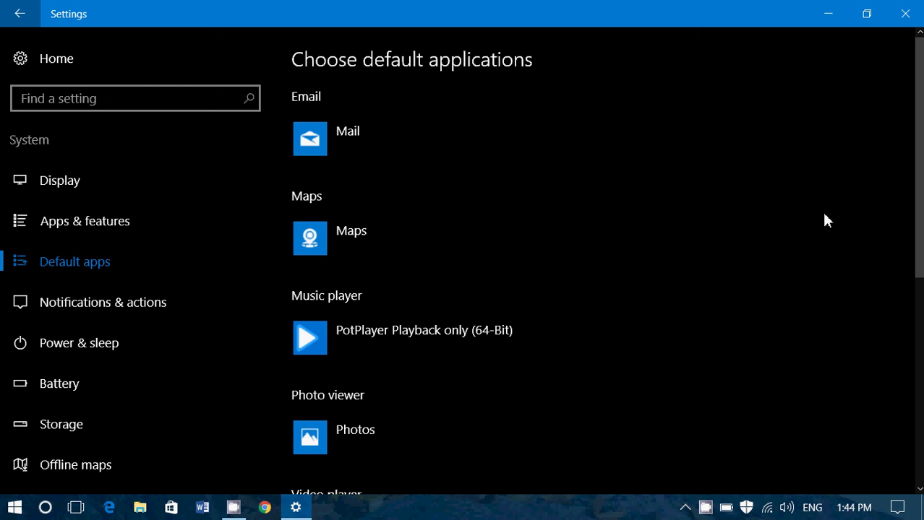
click(416, 244)
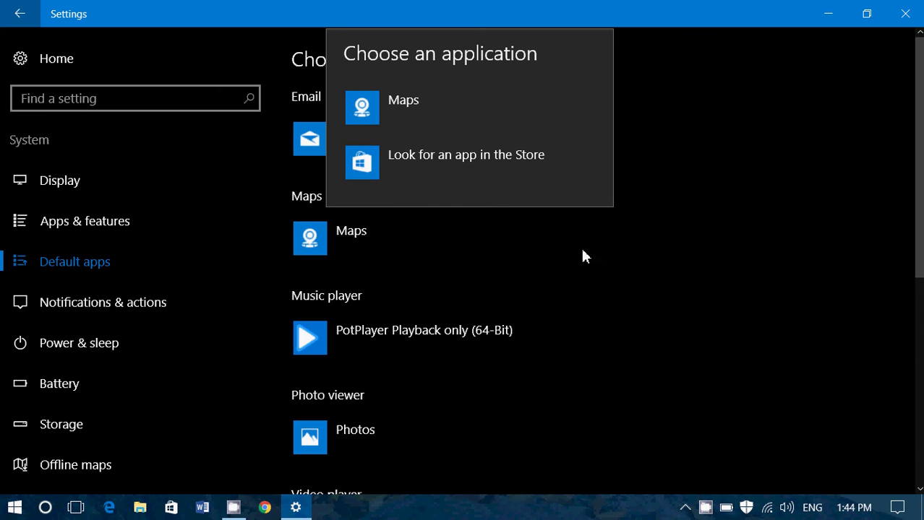
click(736, 306)
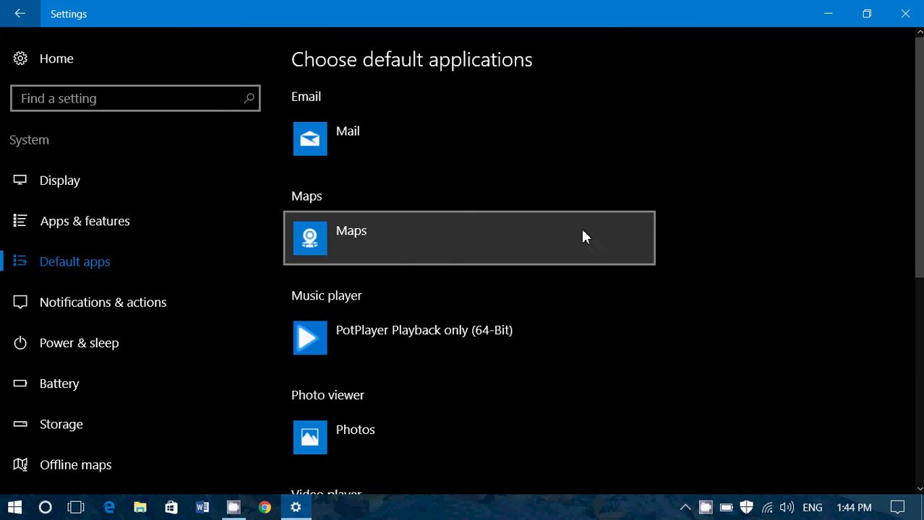
Set the default music player to Groove Music and review the alternatives offered for it
click(484, 345)
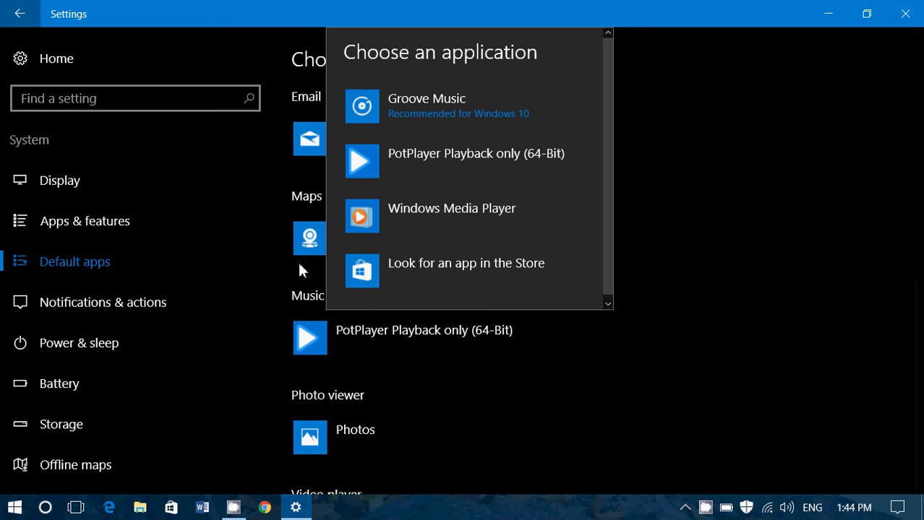
click(471, 117)
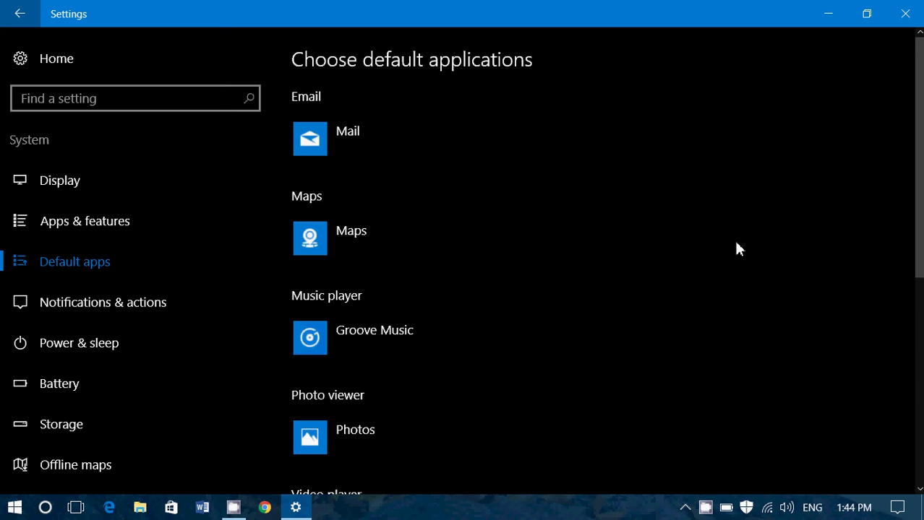
scroll(532, 346, down, 2)
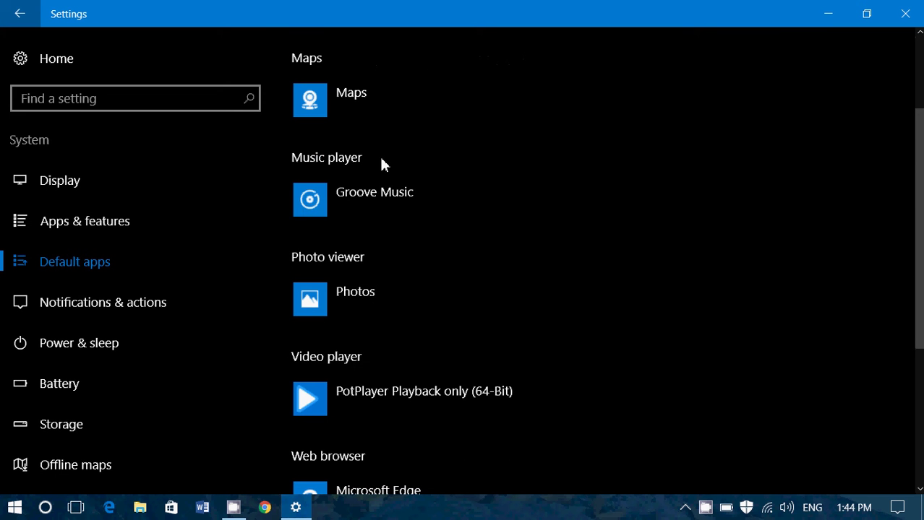
click(462, 210)
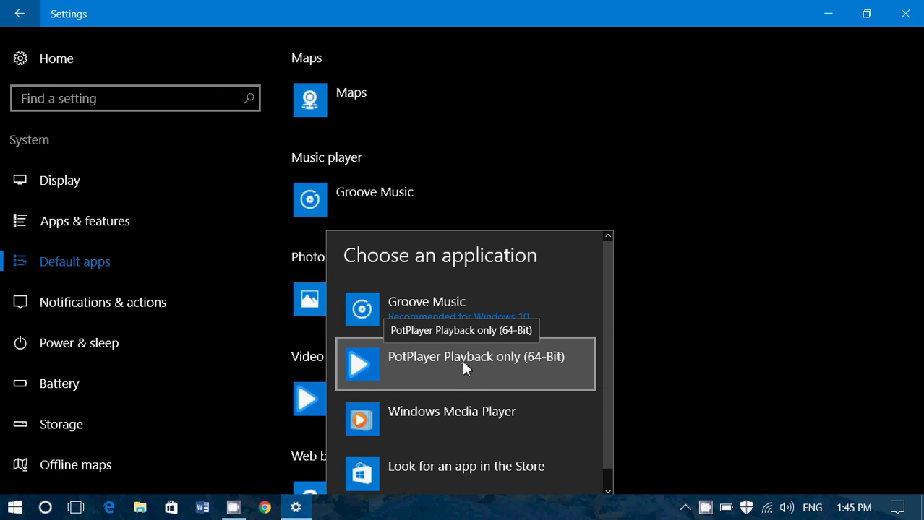
scroll(513, 369, down, 1)
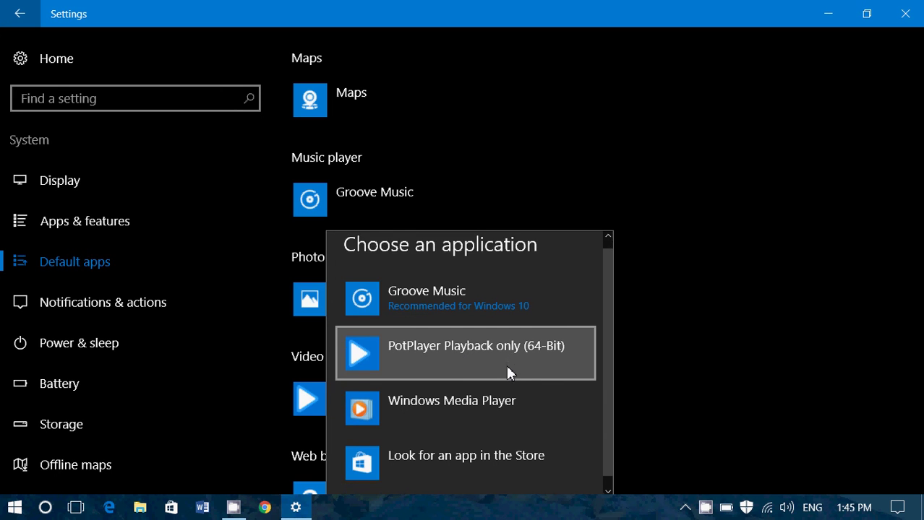
click(694, 340)
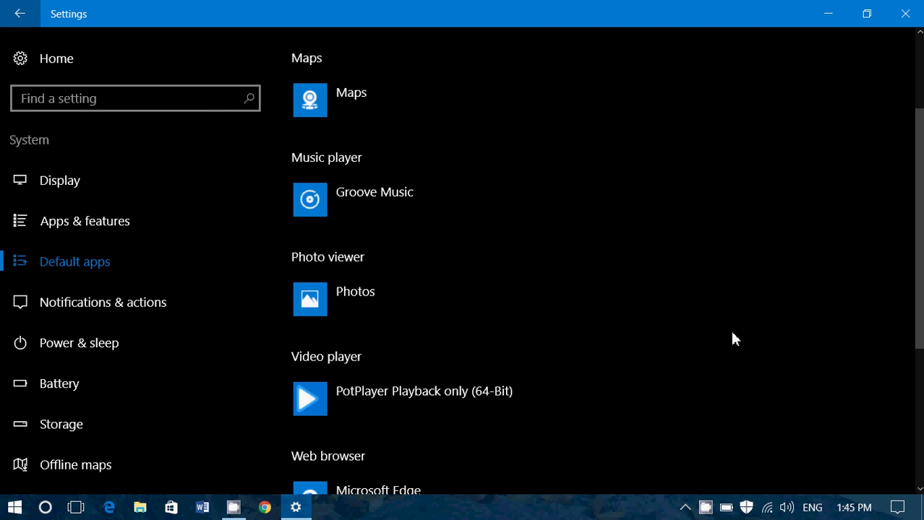
Review the applications offered as the default photo viewer without choosing another one
click(383, 297)
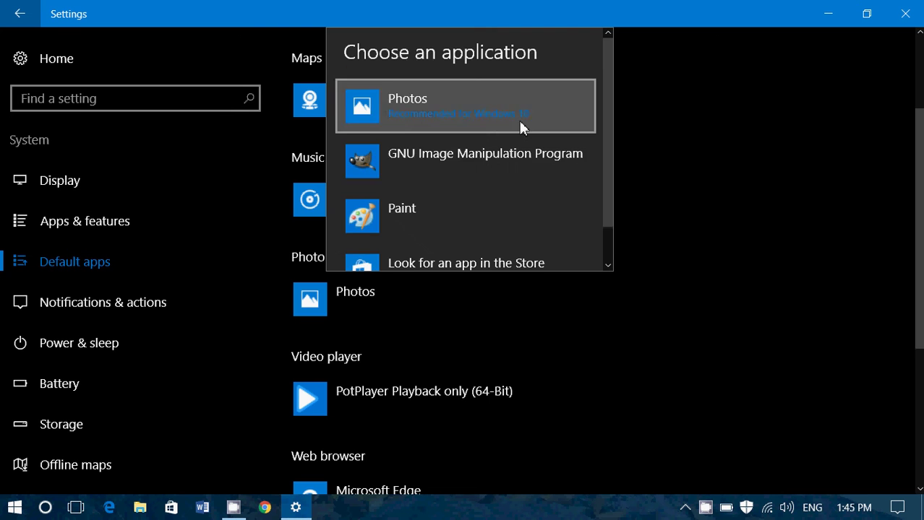
scroll(519, 153, down, 2)
scroll(519, 155, up, 1)
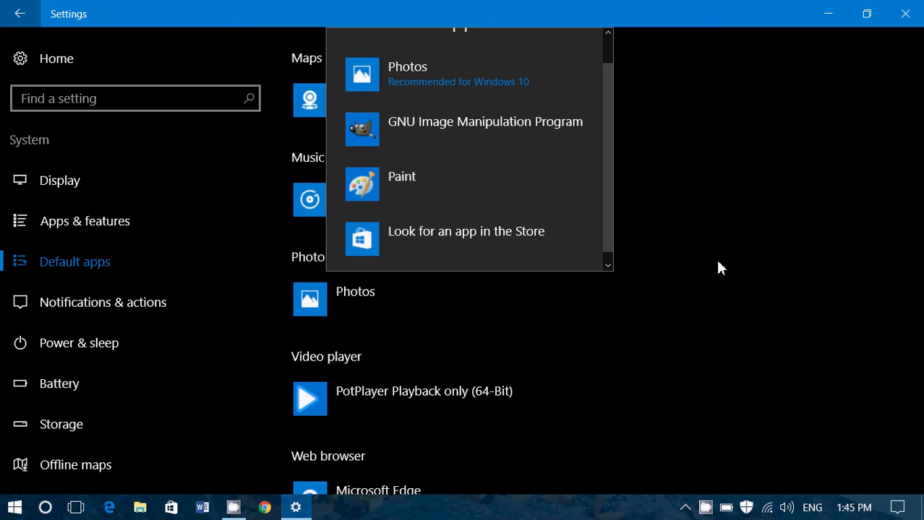
click(685, 287)
Review the applications offered as the default video player without choosing another one
scroll(427, 351, down, 2)
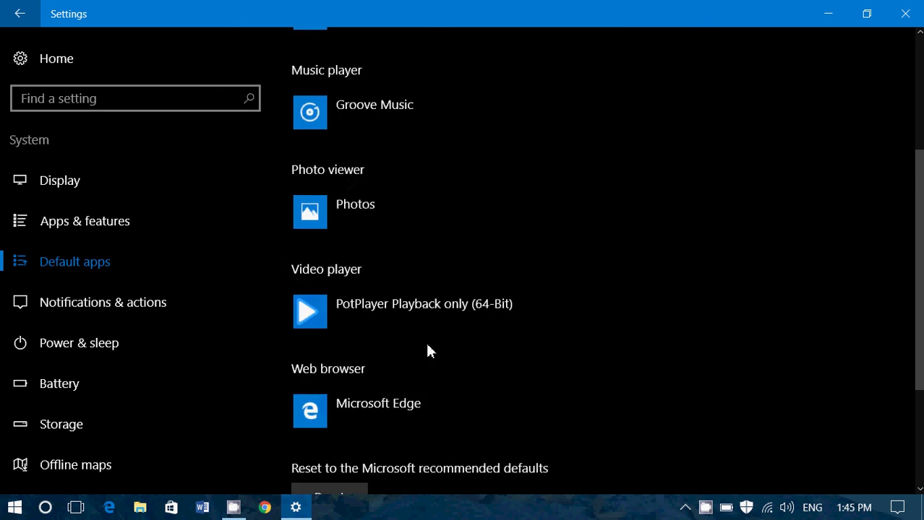
scroll(426, 350, down, 1)
click(438, 267)
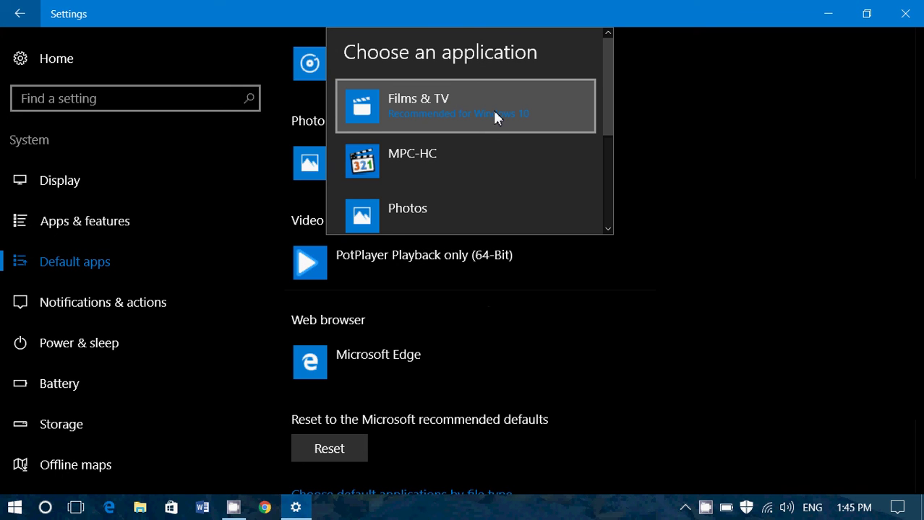
click(608, 161)
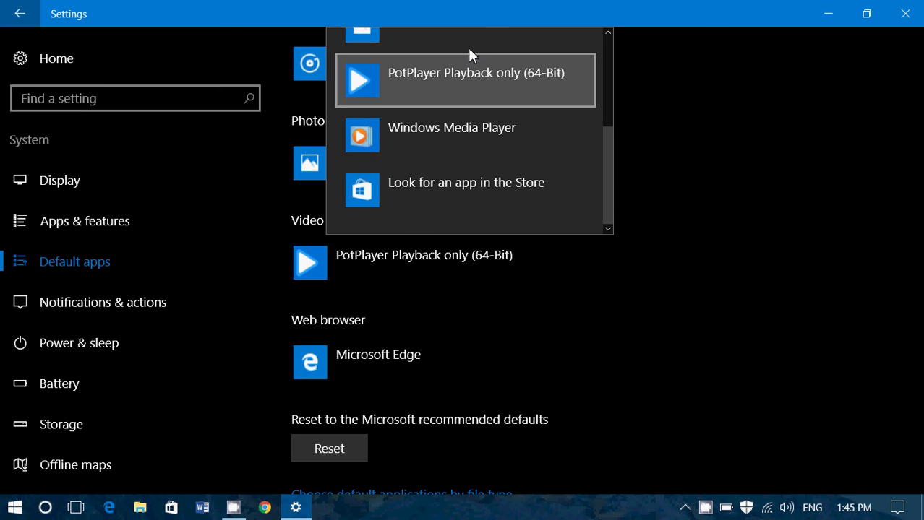
click(682, 300)
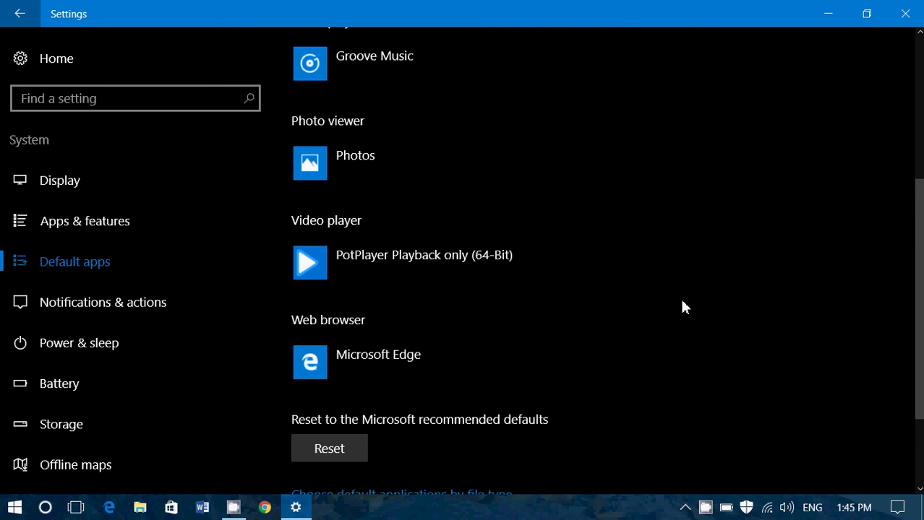
Review the full list of applications offered as the default web browser without choosing another one
scroll(580, 311, down, 3)
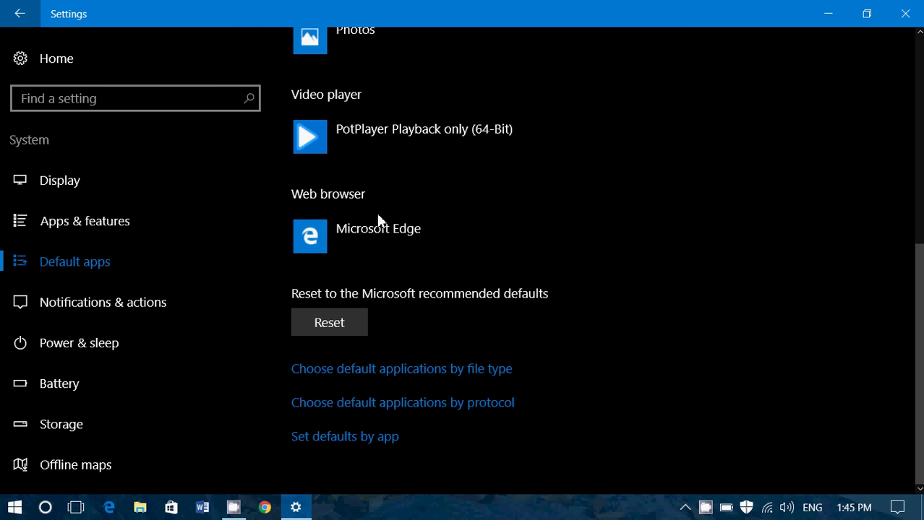
click(381, 258)
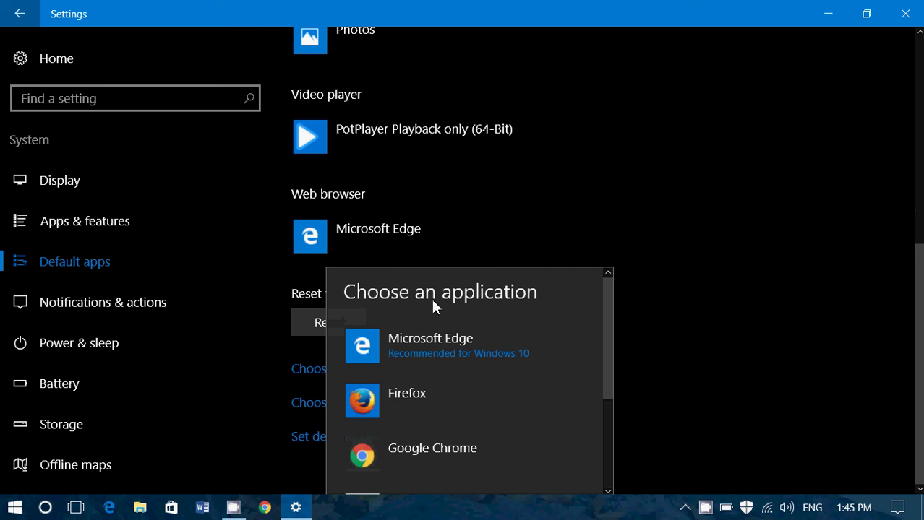
scroll(482, 402, down, 2)
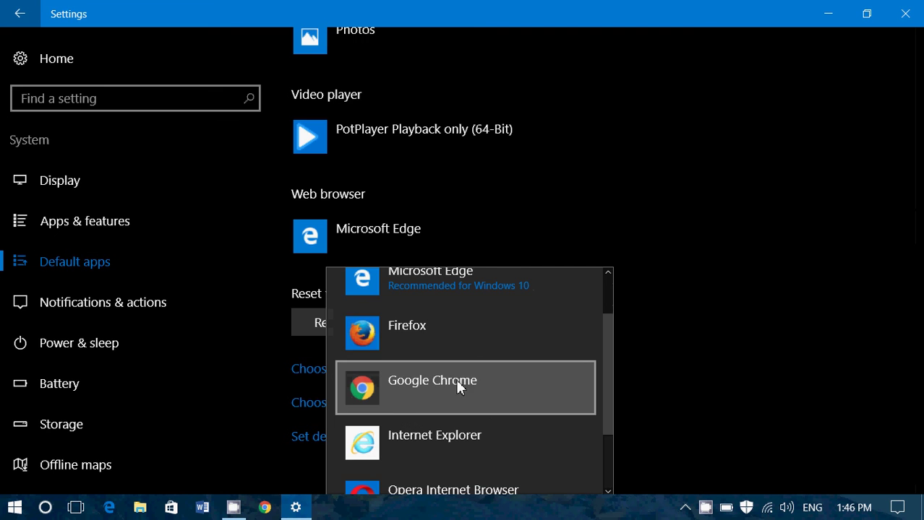
scroll(501, 384, down, 2)
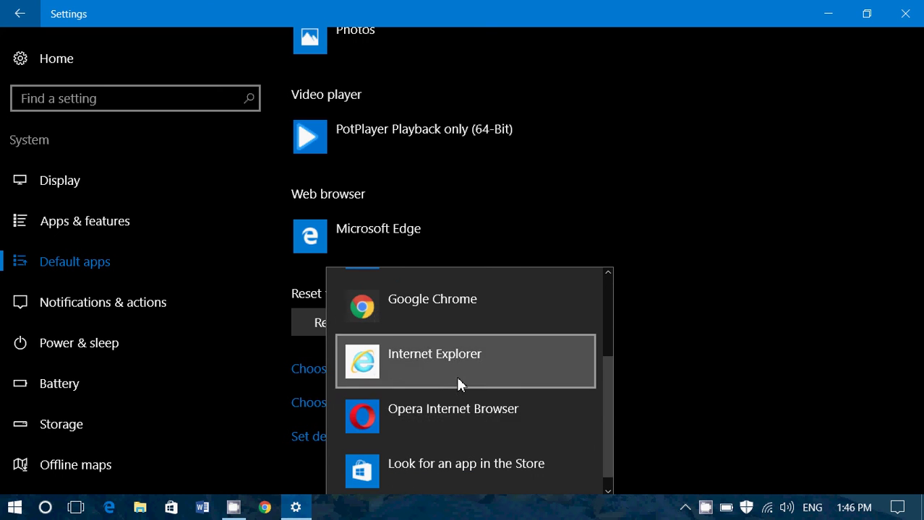
scroll(488, 434, down, 1)
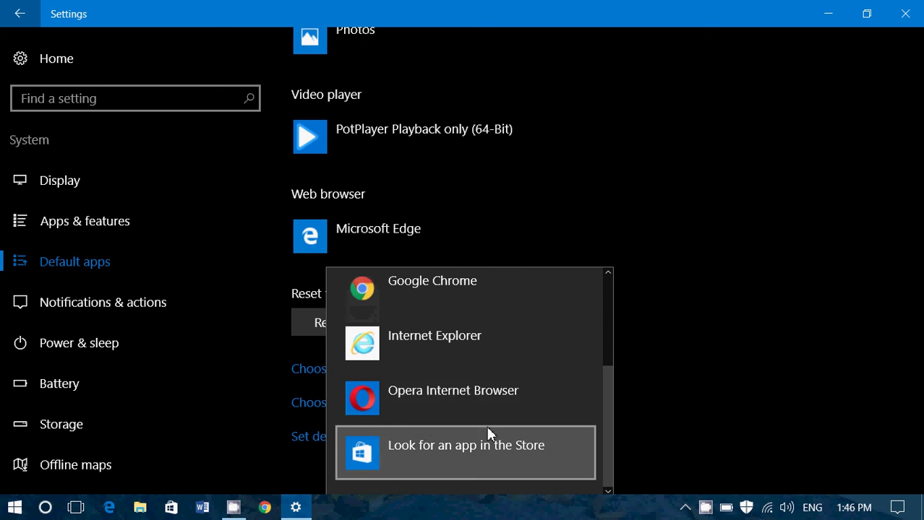
click(704, 332)
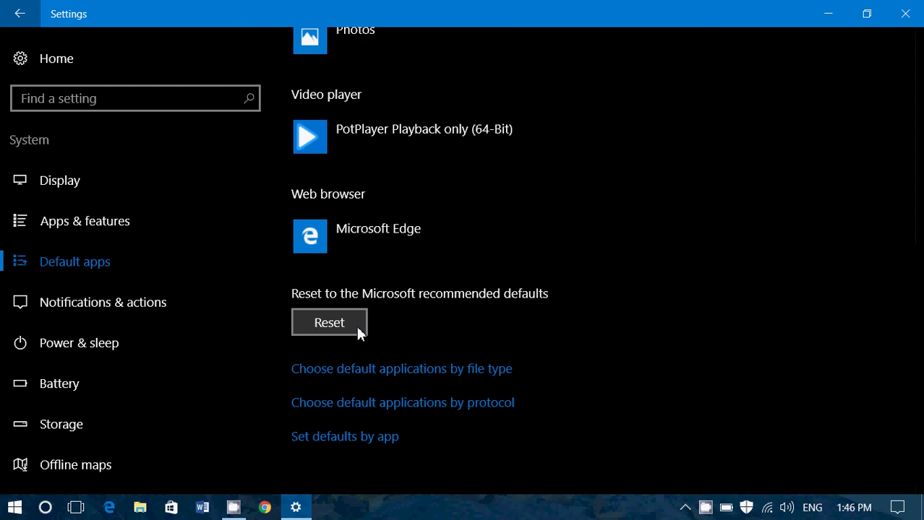
Open the default applications by file type and look through the first file associations
scroll(648, 228, up, 3)
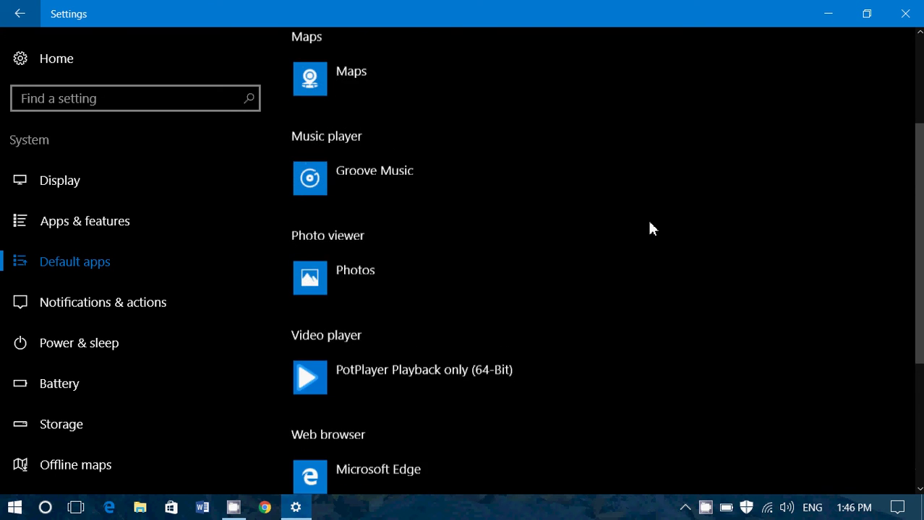
scroll(649, 228, up, 3)
scroll(649, 228, down, 5)
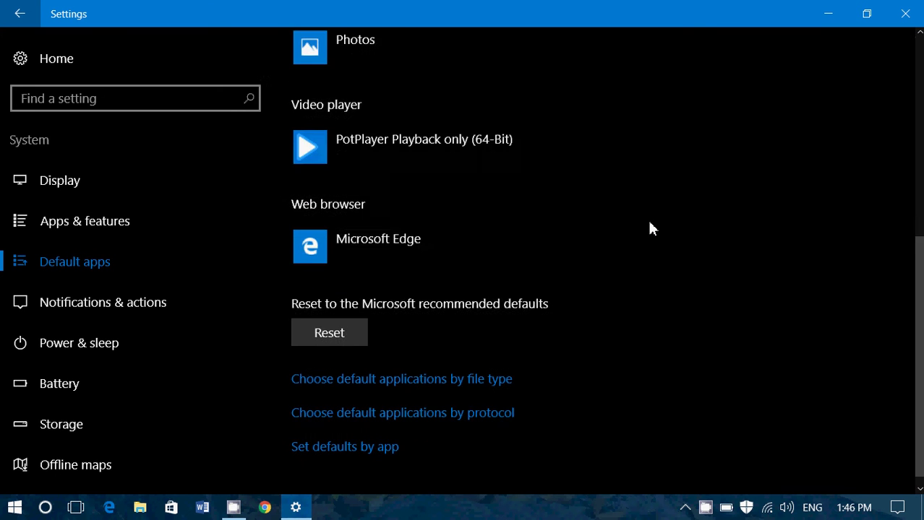
scroll(649, 229, up, 1)
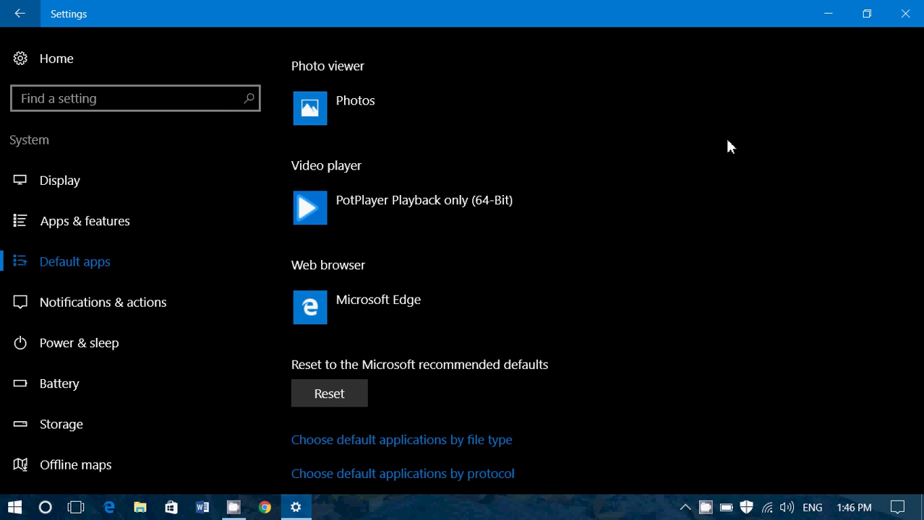
scroll(728, 146, down, 2)
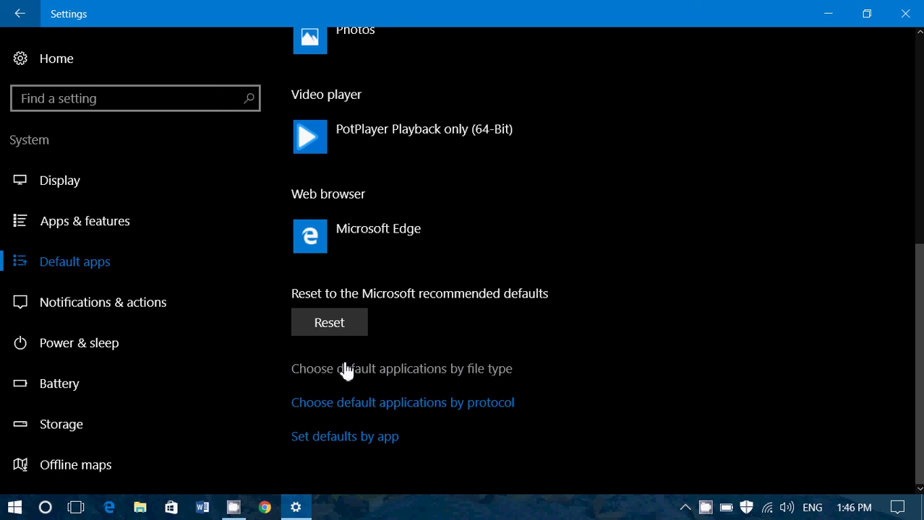
click(464, 371)
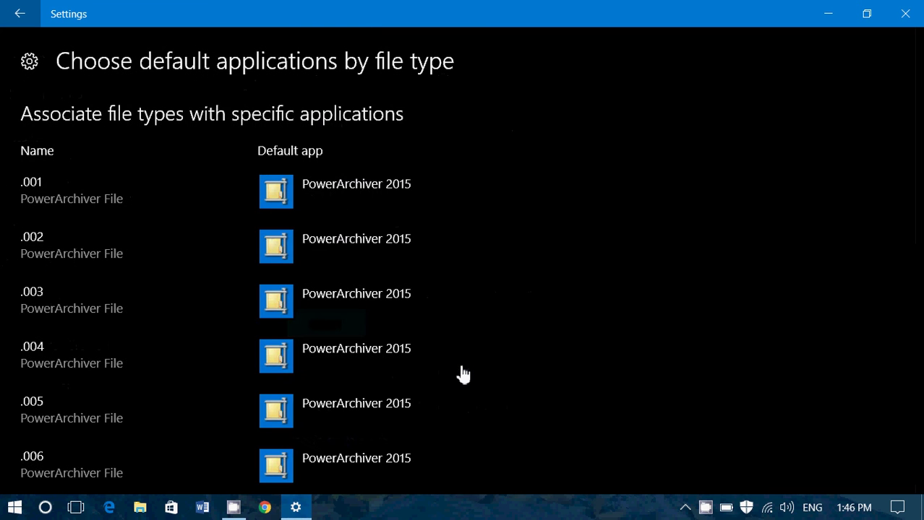
scroll(58, 315, down, 4)
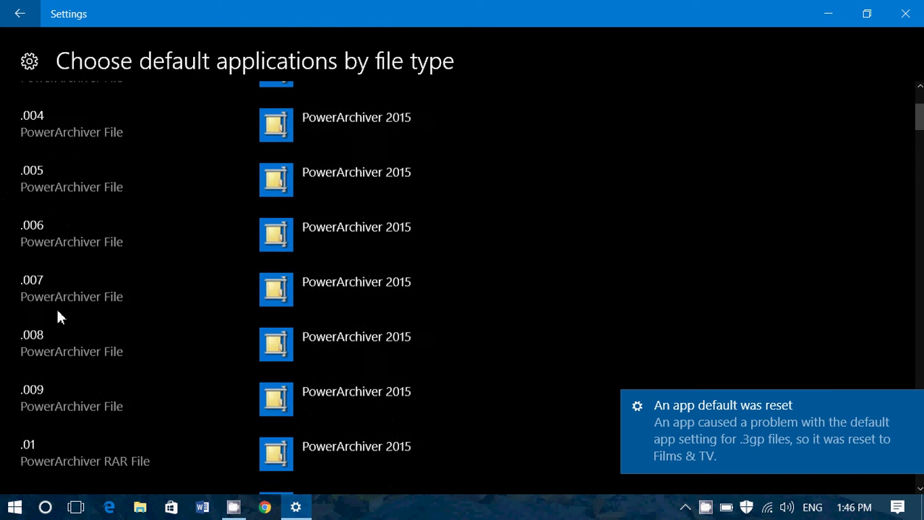
Dismiss the app default reset notifications and look through the file associations from the numbered extensions to the .a extensions
click(910, 408)
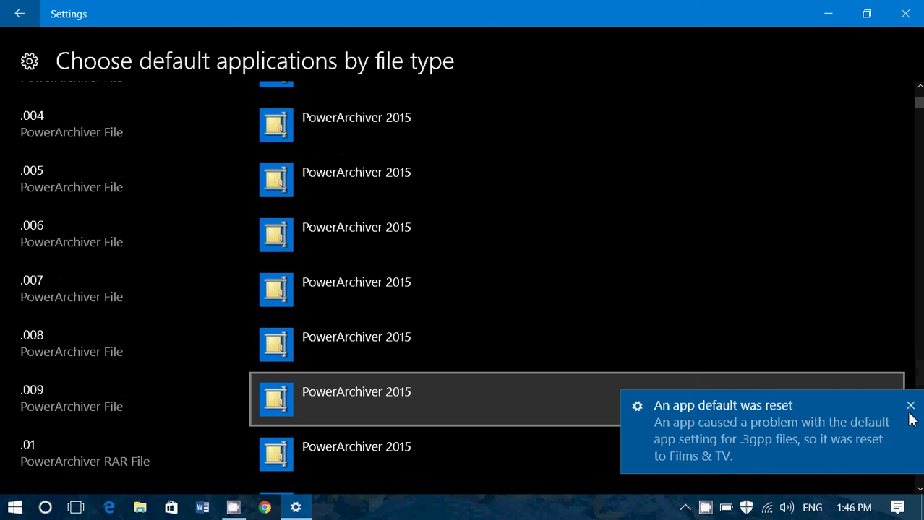
click(910, 406)
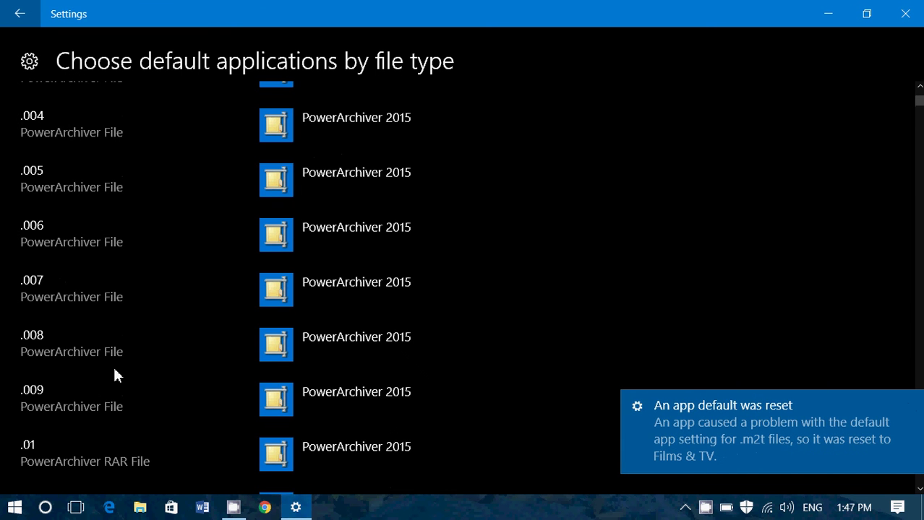
scroll(130, 309, down, 15)
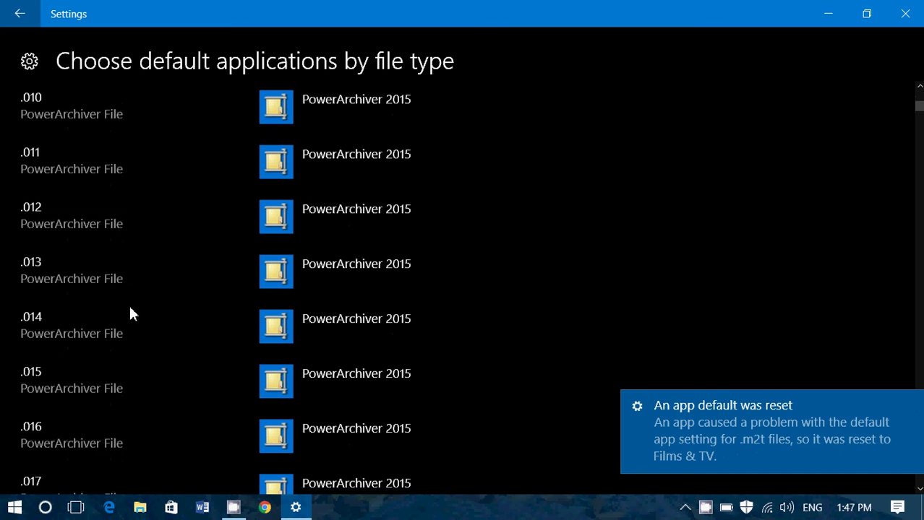
scroll(130, 309, down, 20)
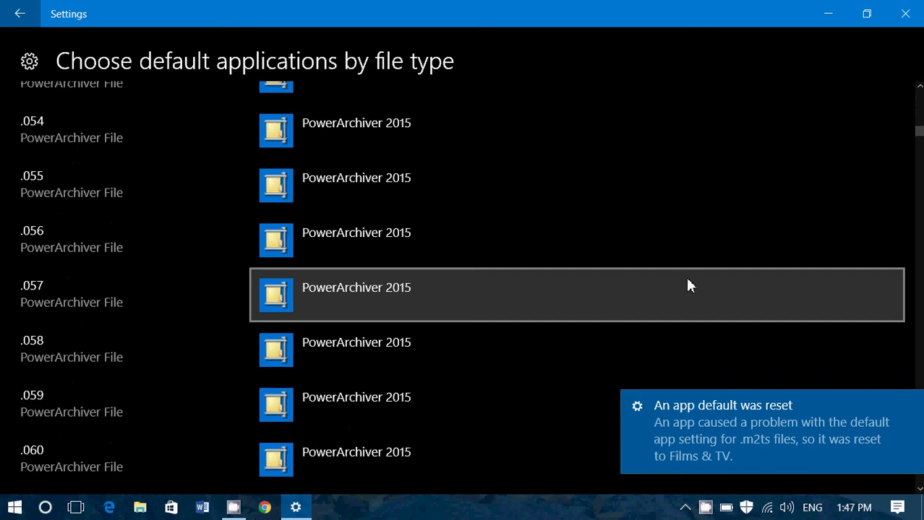
scroll(98, 338, down, 11)
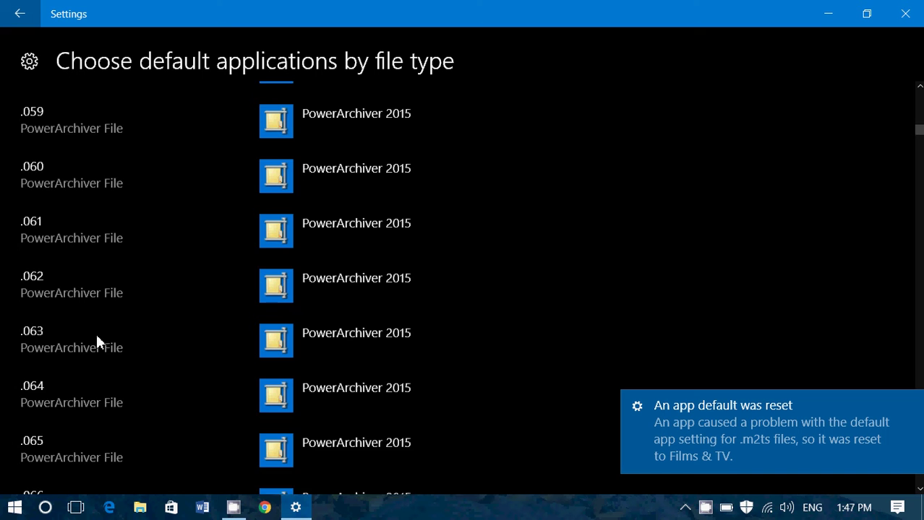
scroll(97, 343, down, 14)
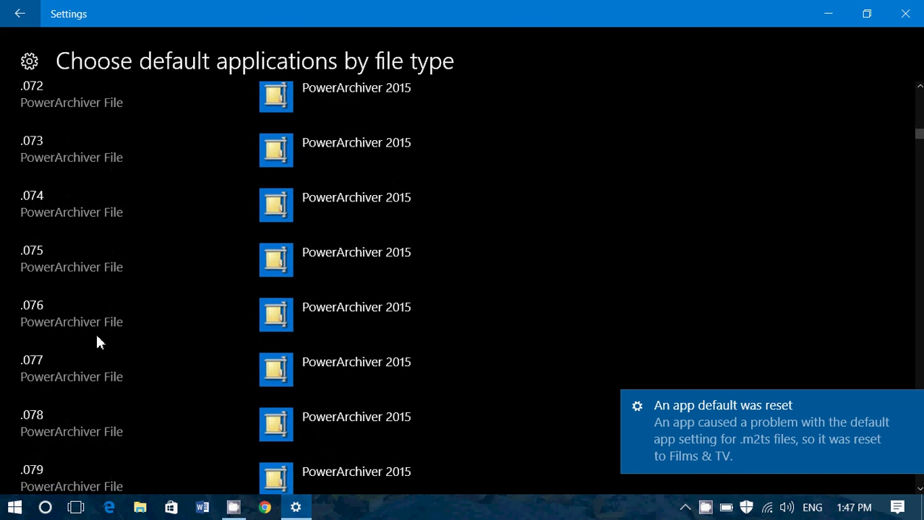
scroll(98, 342, down, 20)
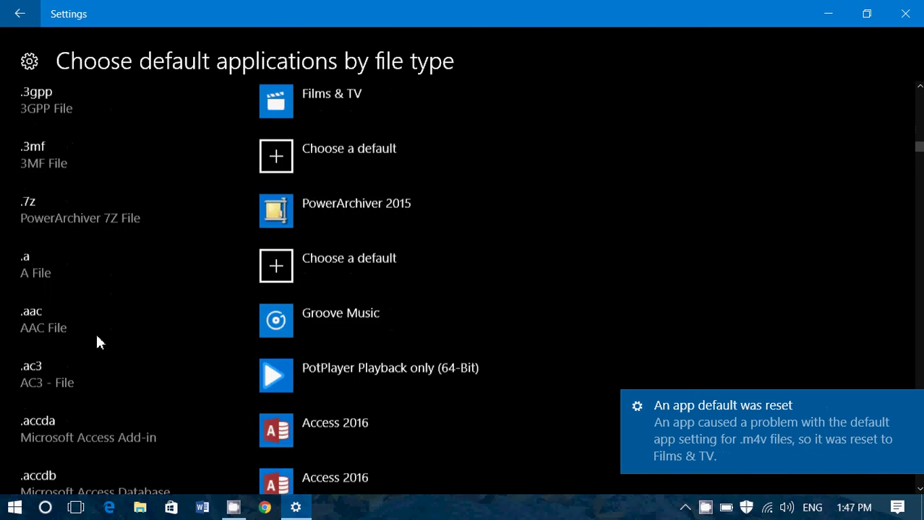
scroll(97, 343, down, 9)
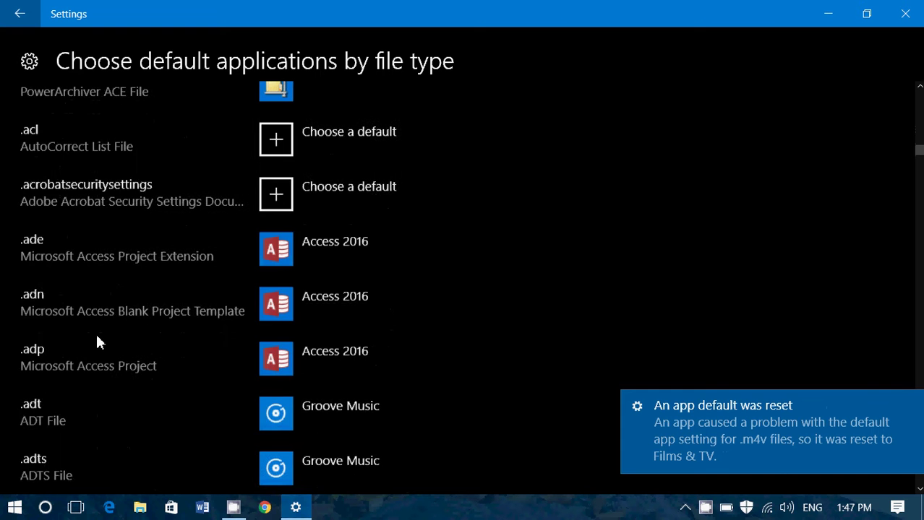
scroll(97, 342, down, 4)
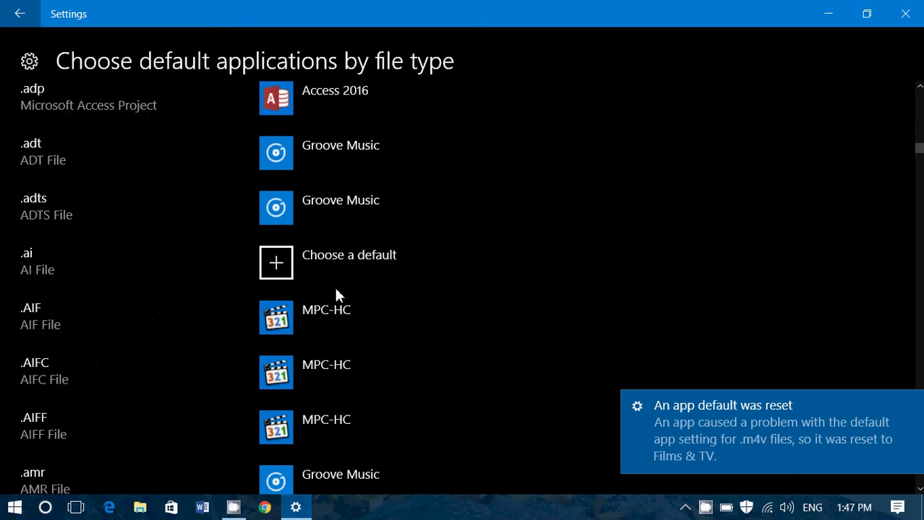
Dismiss the remaining reset notifications and look through the file associations from the .a extensions down to the .v extensions
click(910, 406)
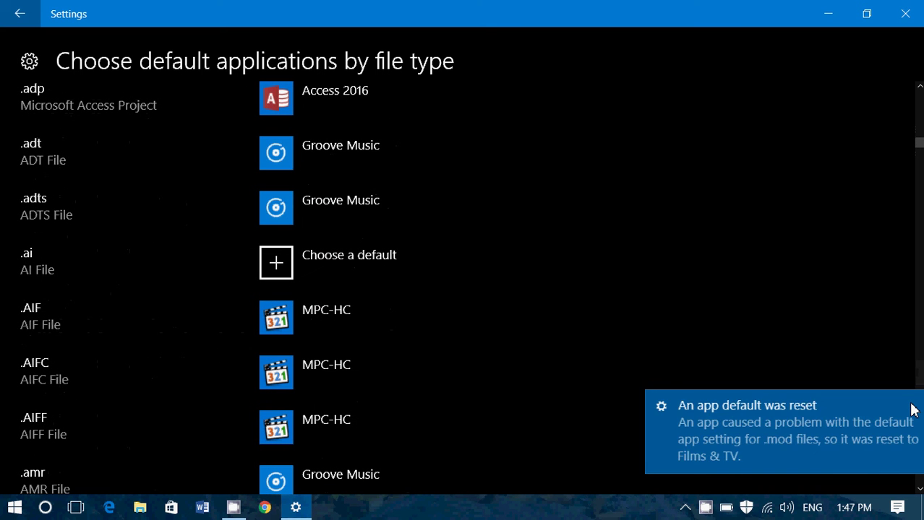
click(911, 407)
click(910, 407)
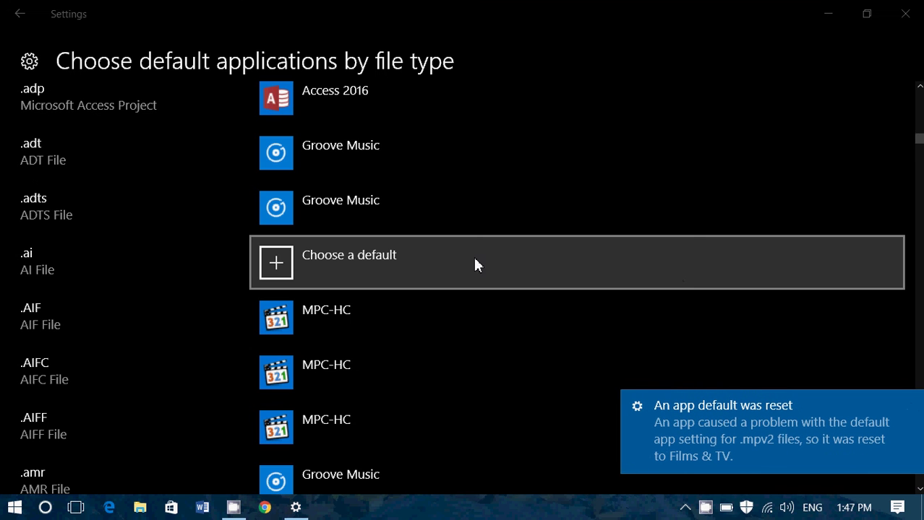
scroll(79, 380, down, 10)
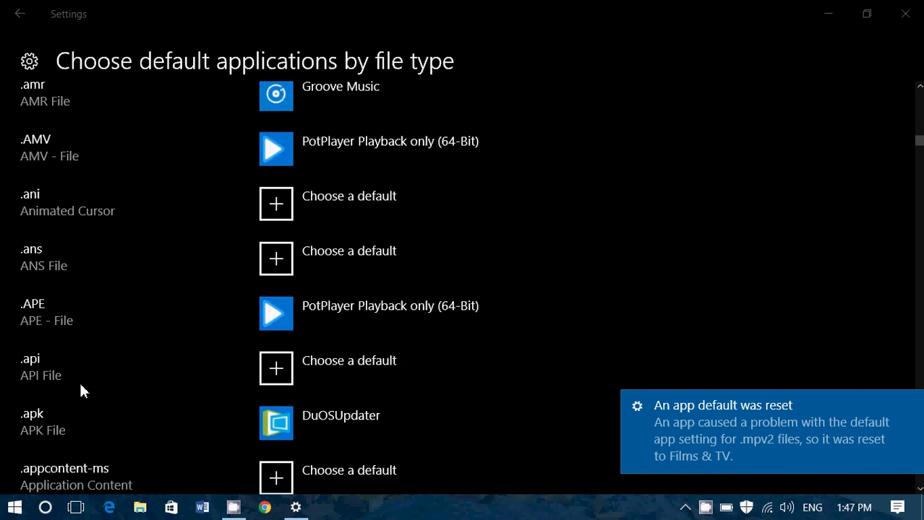
scroll(96, 276, up, 1)
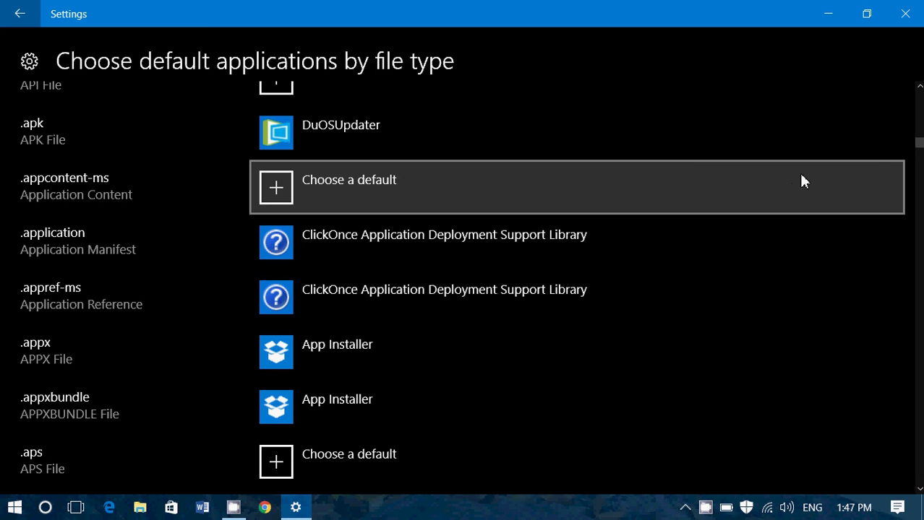
scroll(905, 220, down, 20)
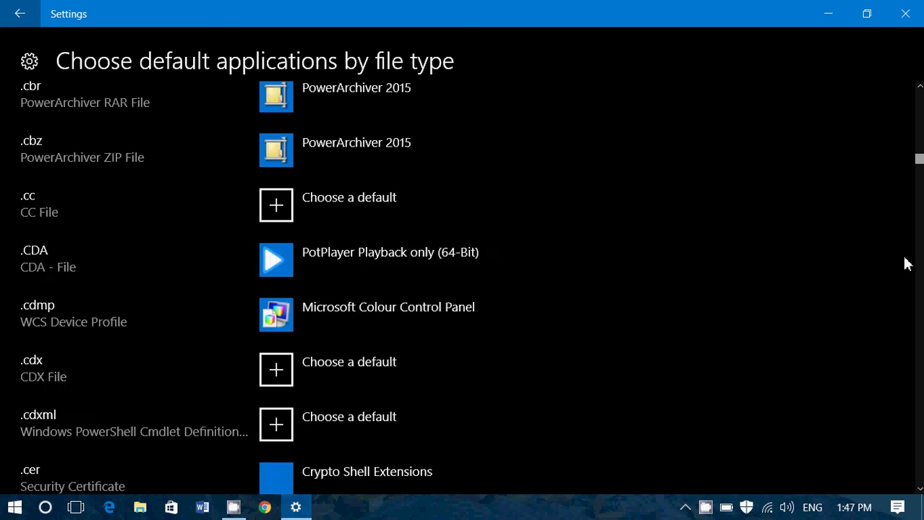
scroll(903, 392, down, 20)
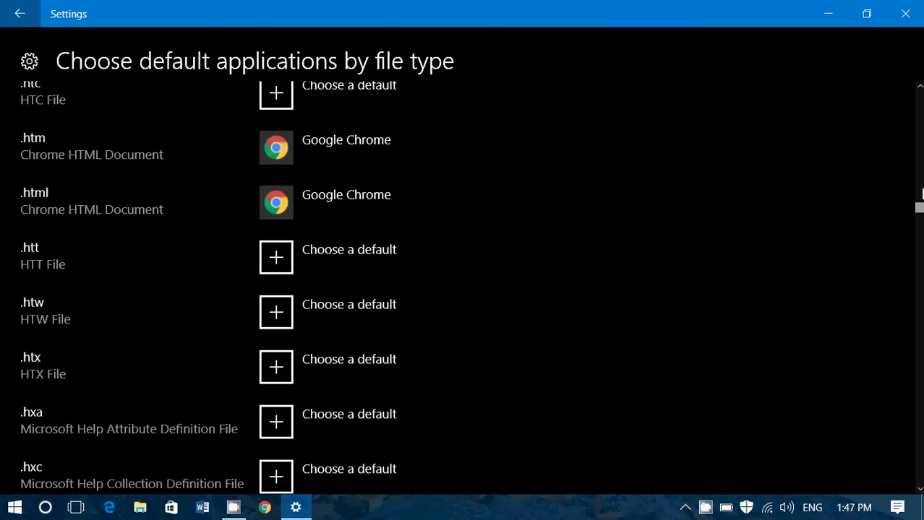
scroll(43, 250, down, 20)
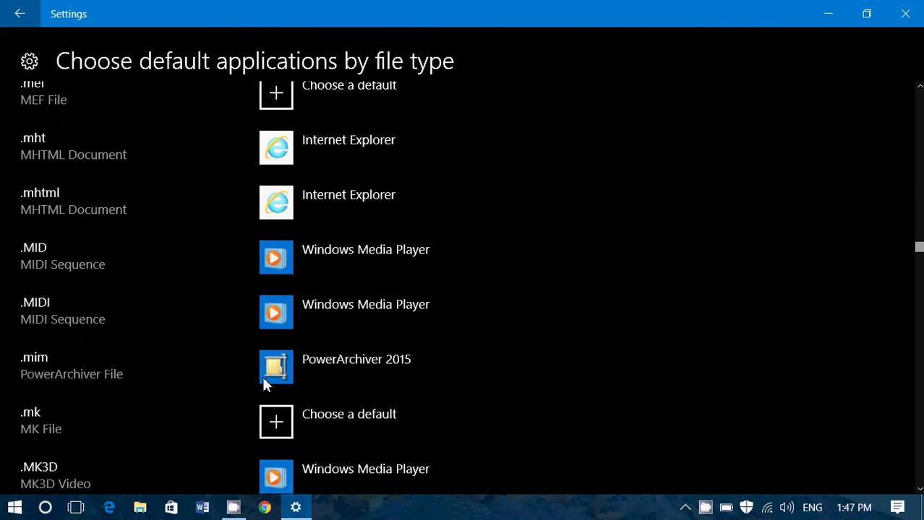
drag(918, 269, 869, 403)
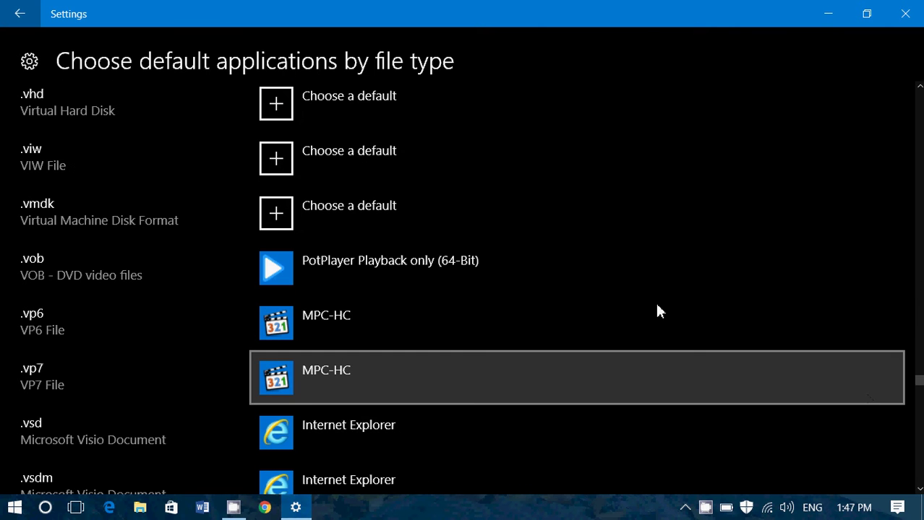
Look back through the file associations from the .v extensions up to the .p extensions
scroll(636, 271, up, 4)
scroll(636, 271, up, 15)
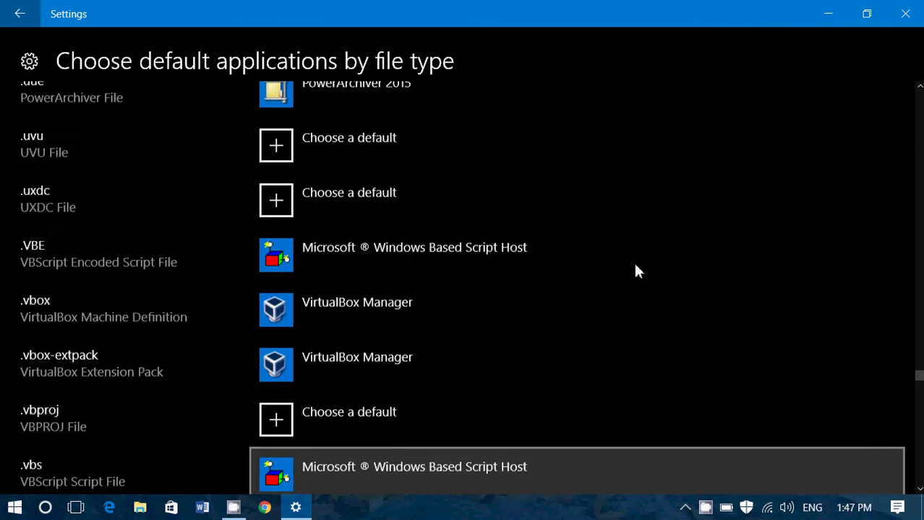
scroll(636, 271, up, 9)
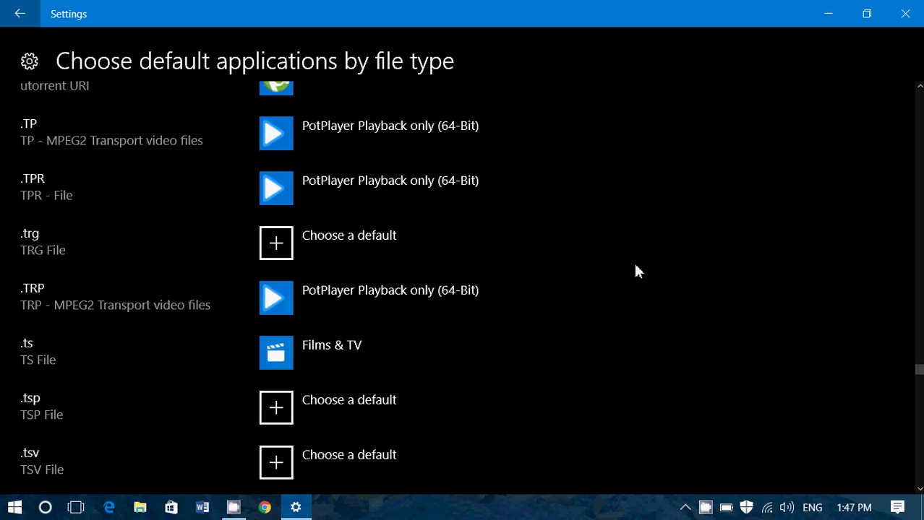
scroll(635, 271, up, 12)
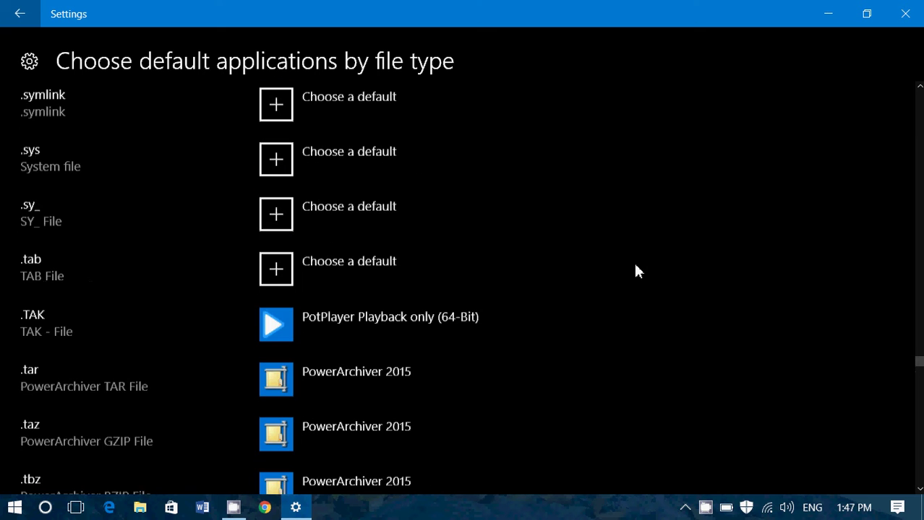
scroll(636, 271, up, 10)
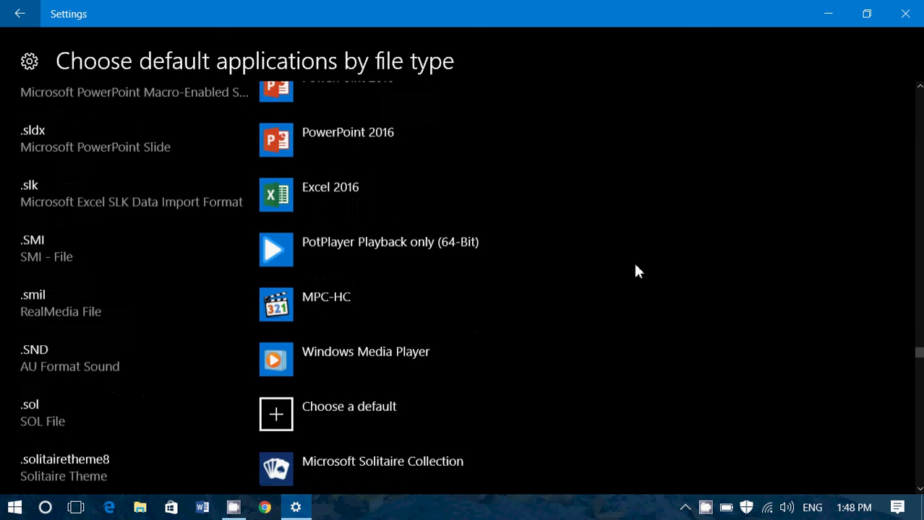
scroll(635, 271, up, 12)
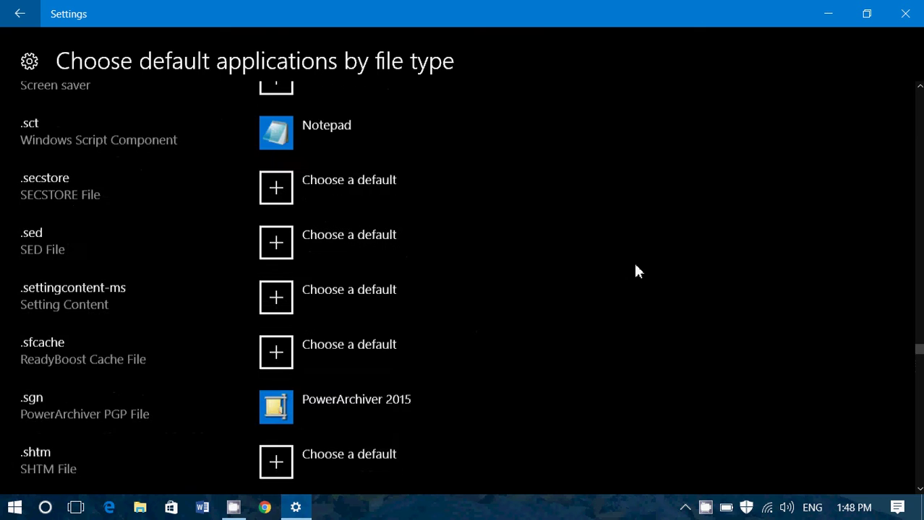
scroll(635, 271, up, 15)
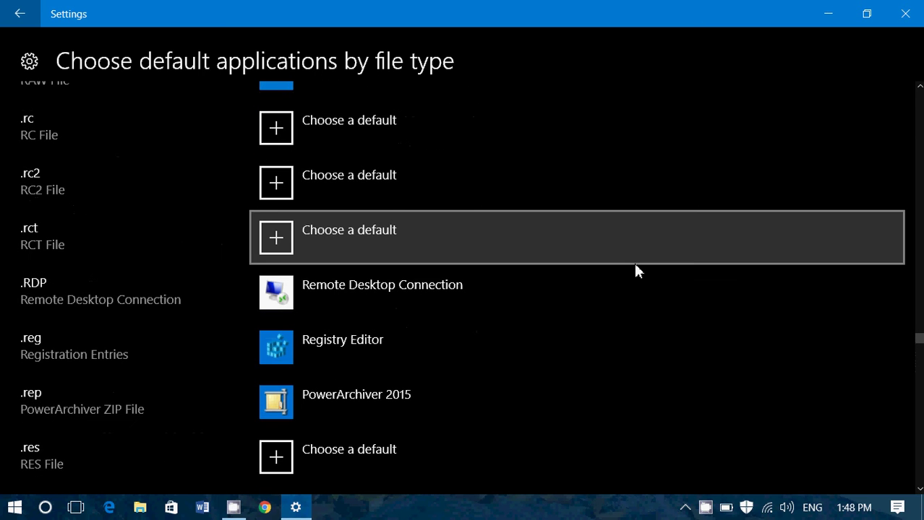
scroll(635, 271, up, 5)
scroll(635, 271, up, 5)
scroll(636, 271, up, 18)
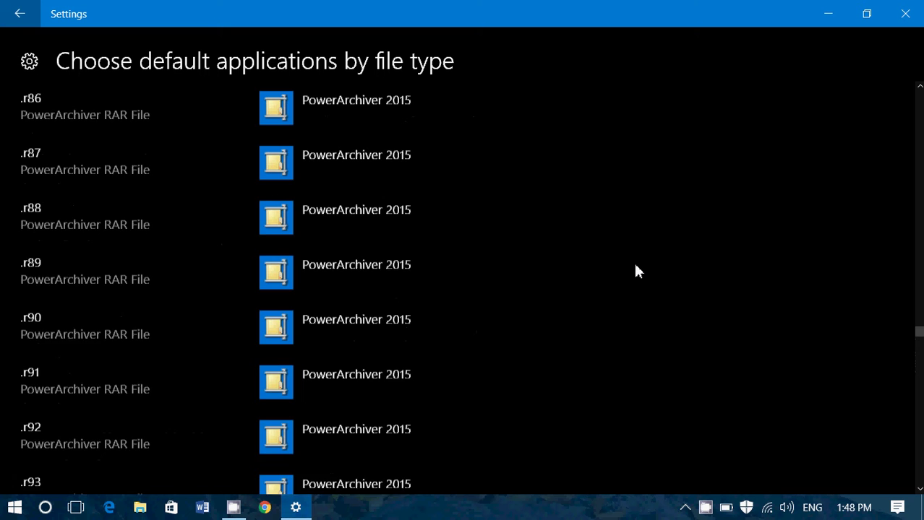
scroll(635, 271, up, 20)
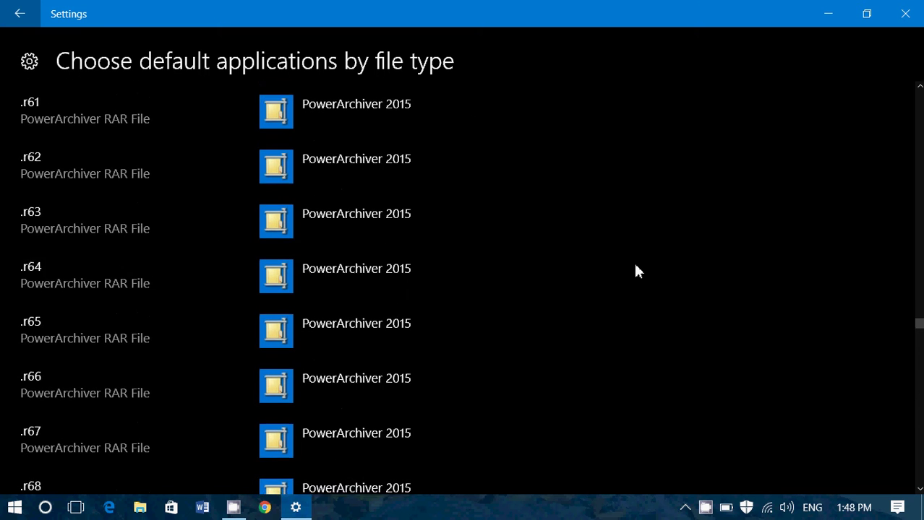
scroll(635, 271, up, 20)
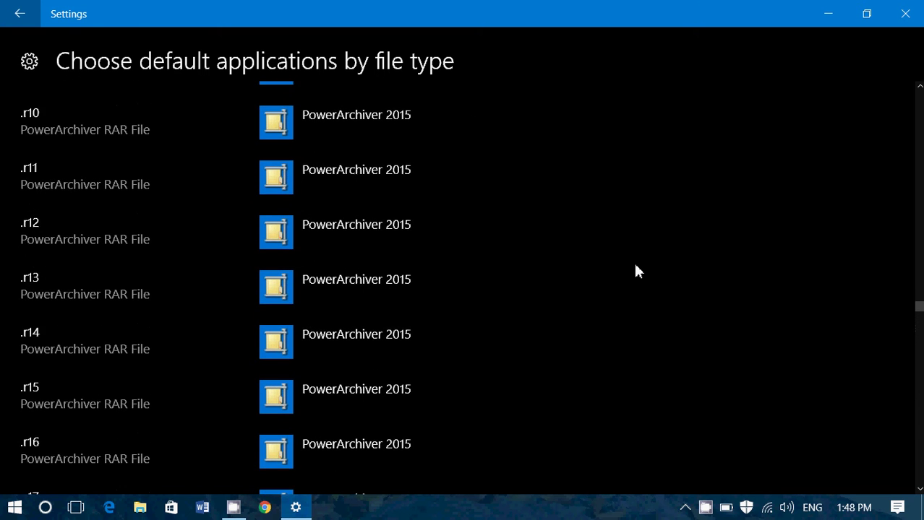
scroll(636, 271, up, 1)
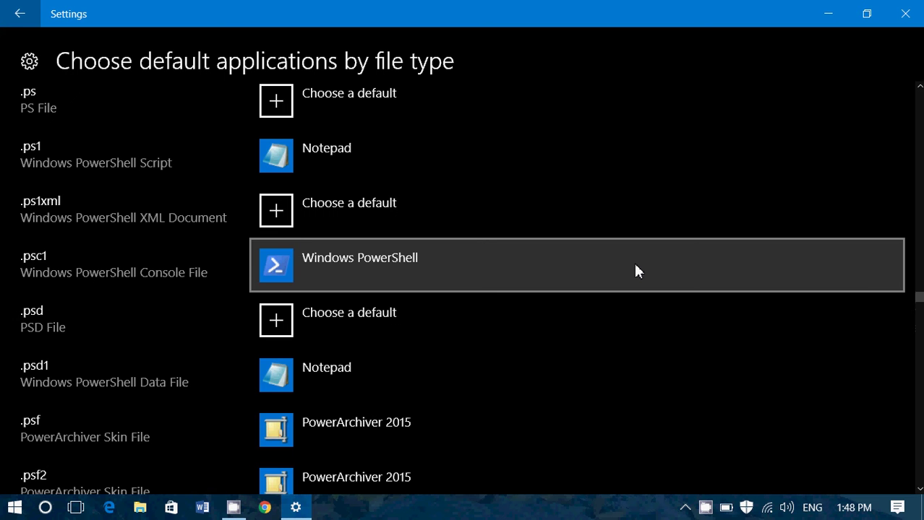
scroll(635, 271, up, 12)
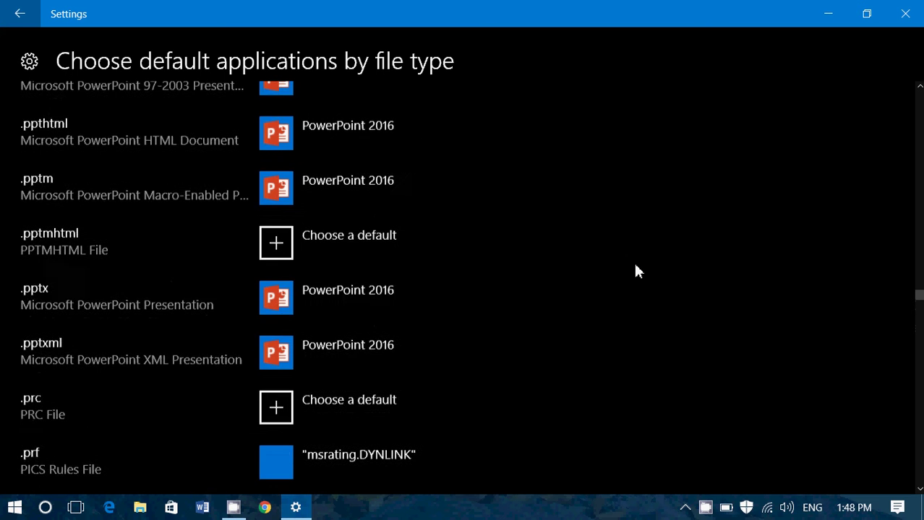
scroll(635, 271, up, 20)
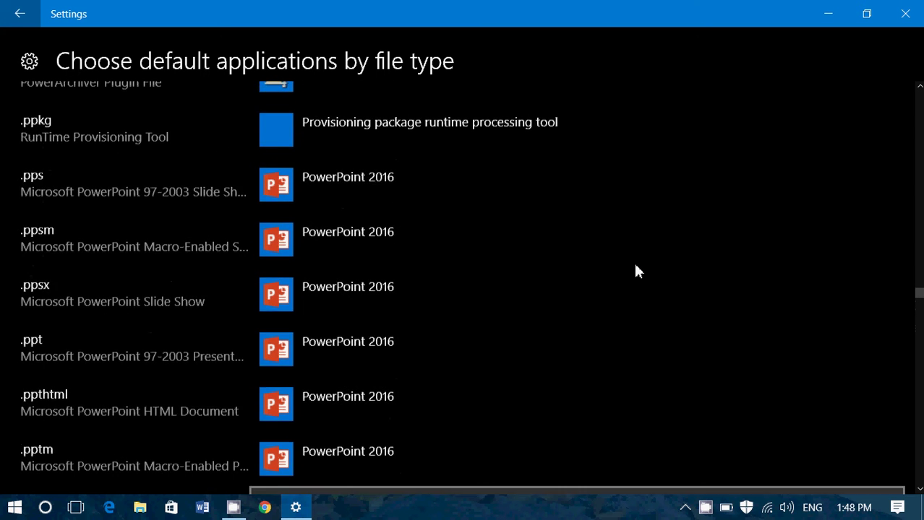
scroll(635, 271, up, 4)
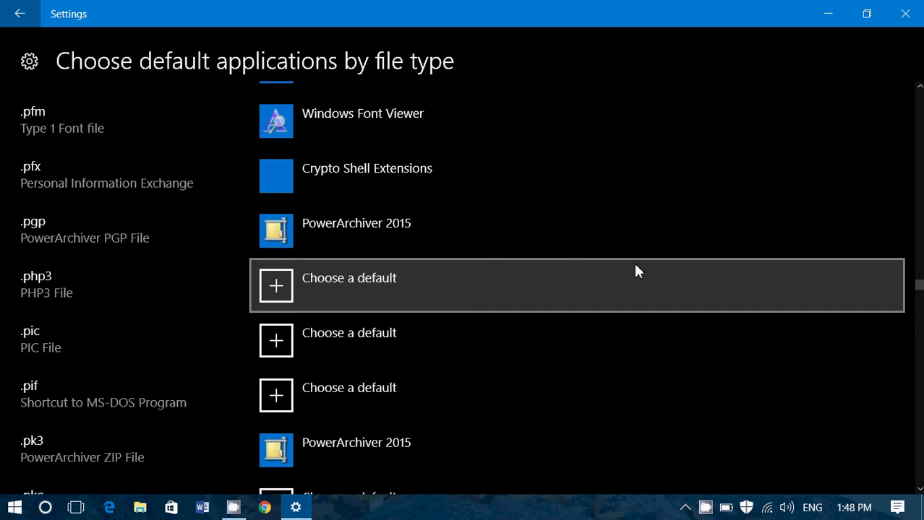
Find the .pdf file type and review the applications offered for it without choosing another one
scroll(635, 271, up, 17)
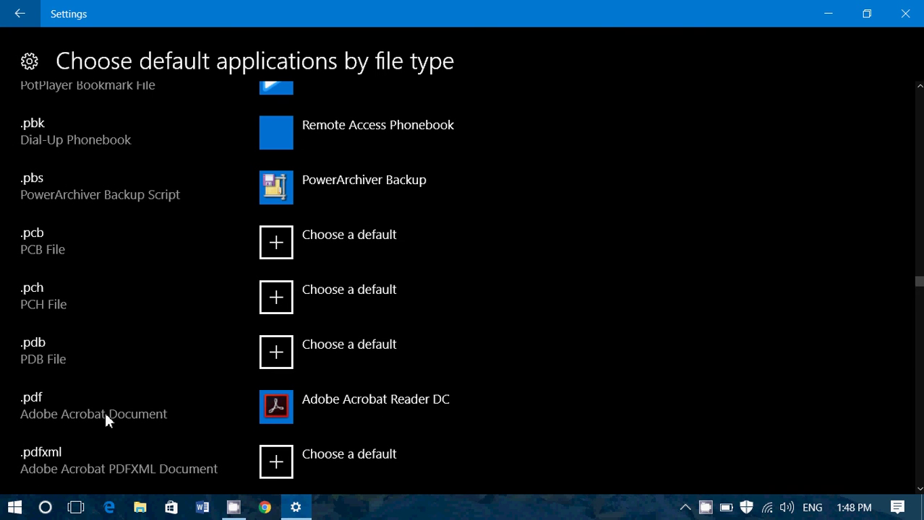
click(329, 415)
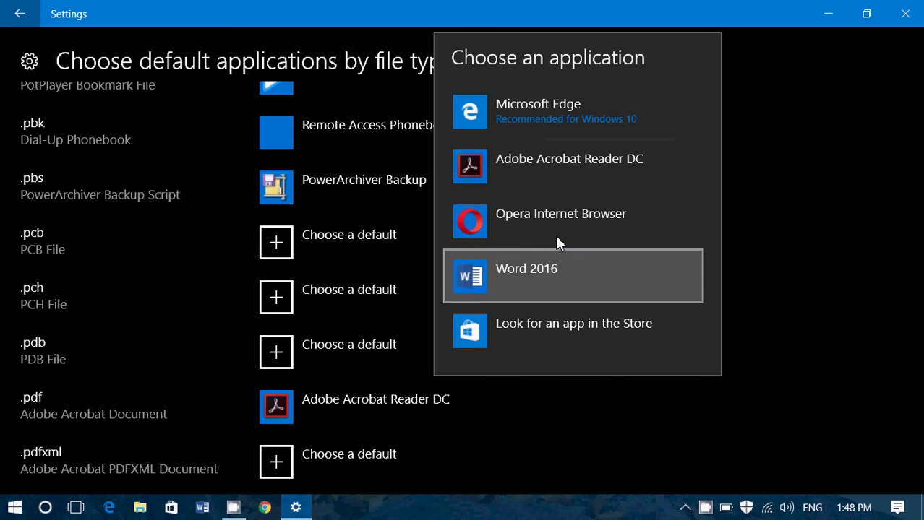
click(749, 275)
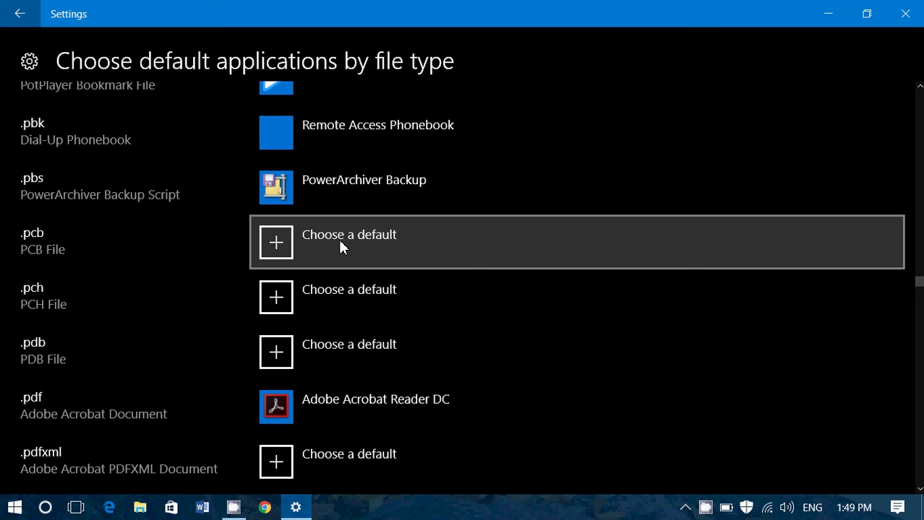
Check the applications offered for .pcb files without choosing one, and look further along the list to the .t extensions
click(344, 241)
click(830, 128)
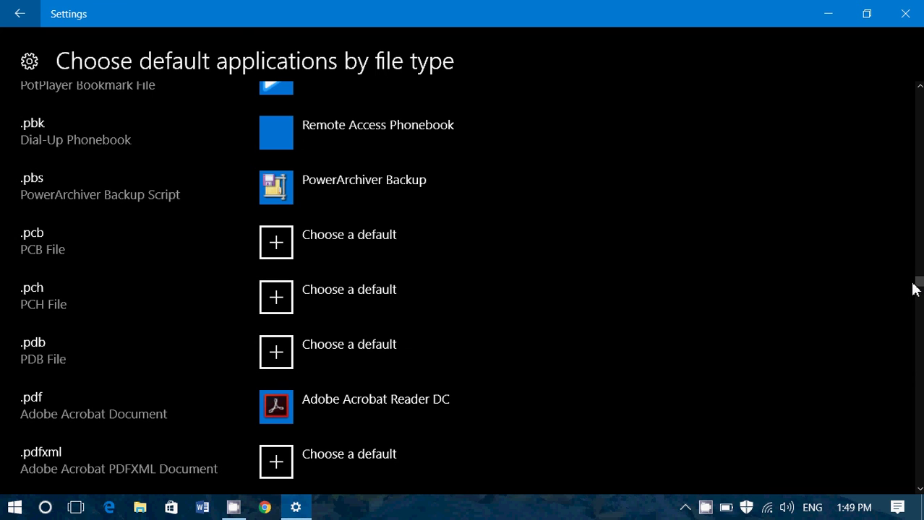
drag(916, 293, 913, 373)
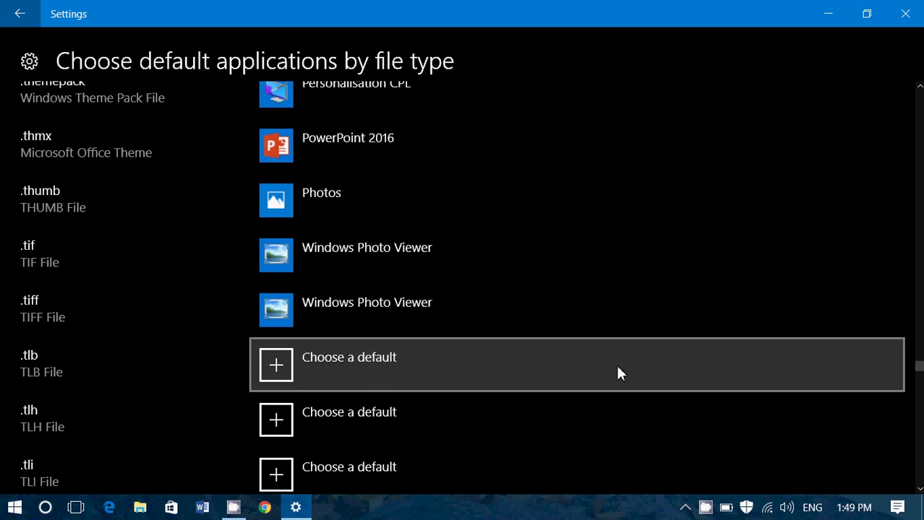
Open the default applications by protocol and check the applications offered for BINGNEWS without choosing one
drag(918, 363, 918, 190)
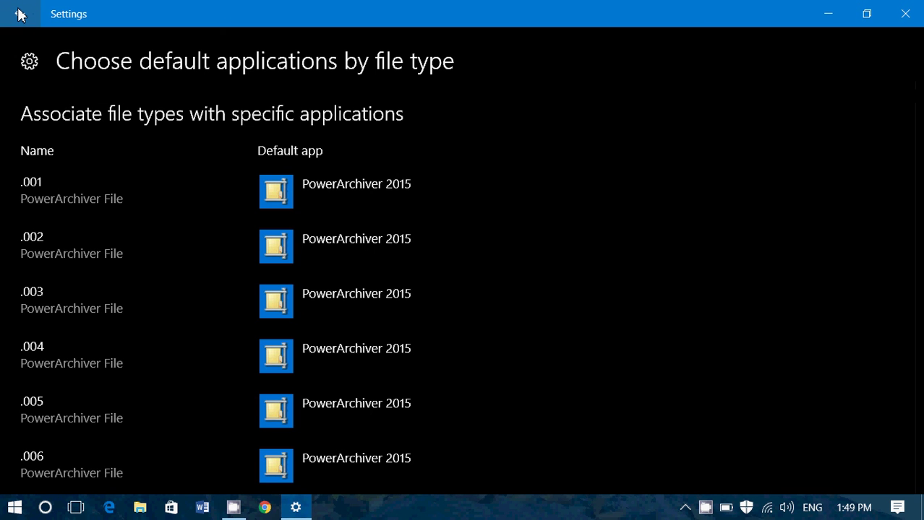
click(20, 14)
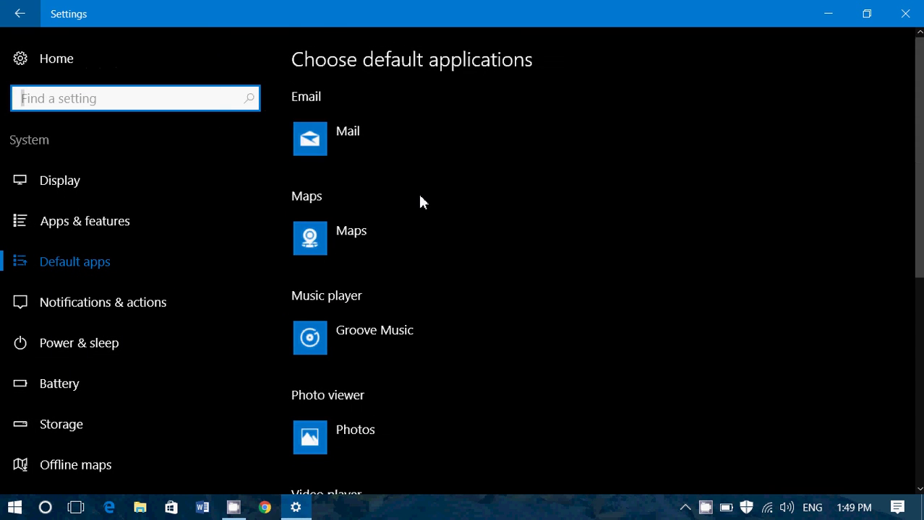
scroll(419, 200, down, 5)
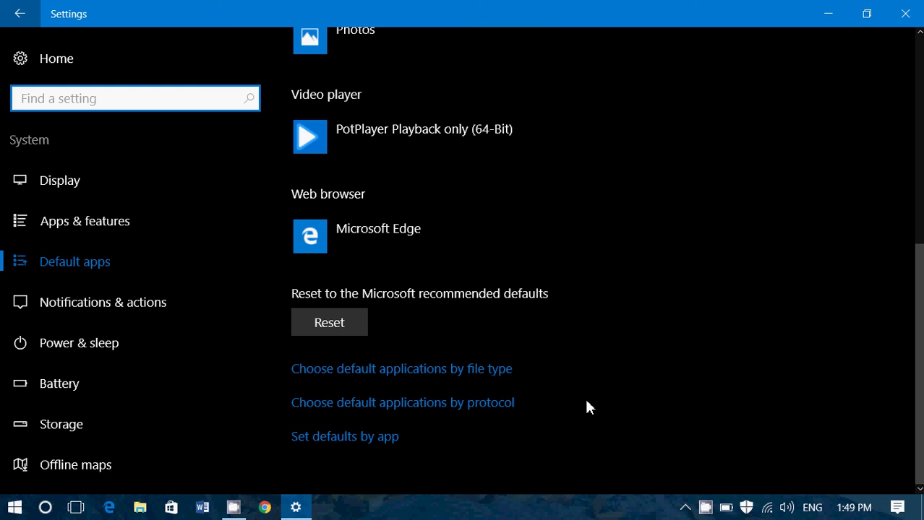
click(469, 412)
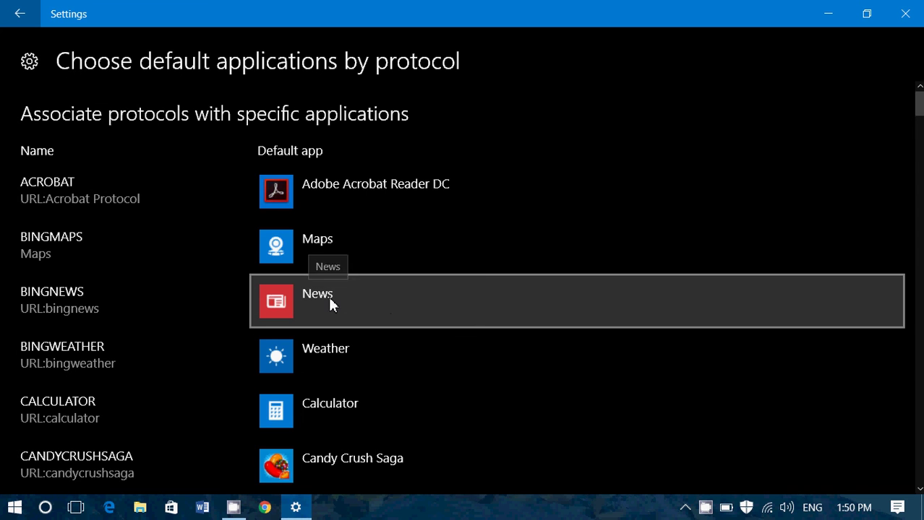
click(330, 299)
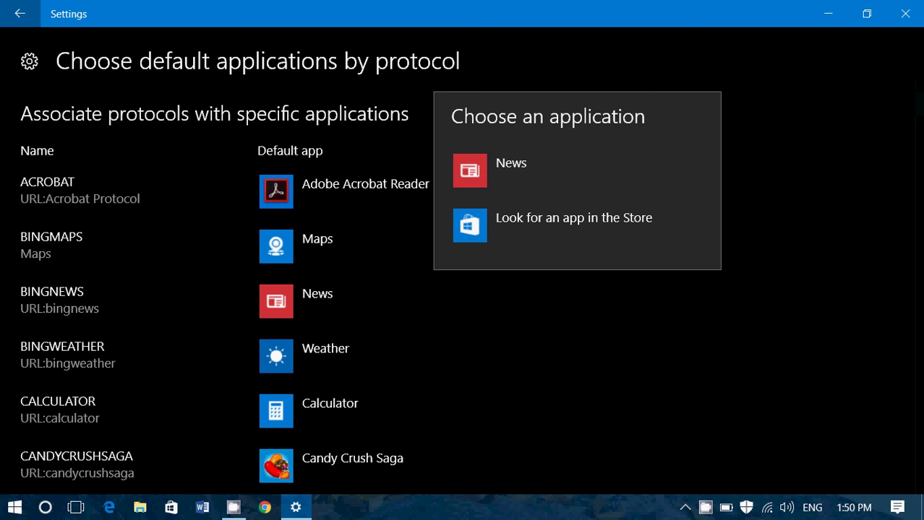
click(862, 192)
Set Firefox as the default application for the FTP protocol
drag(918, 105, 907, 204)
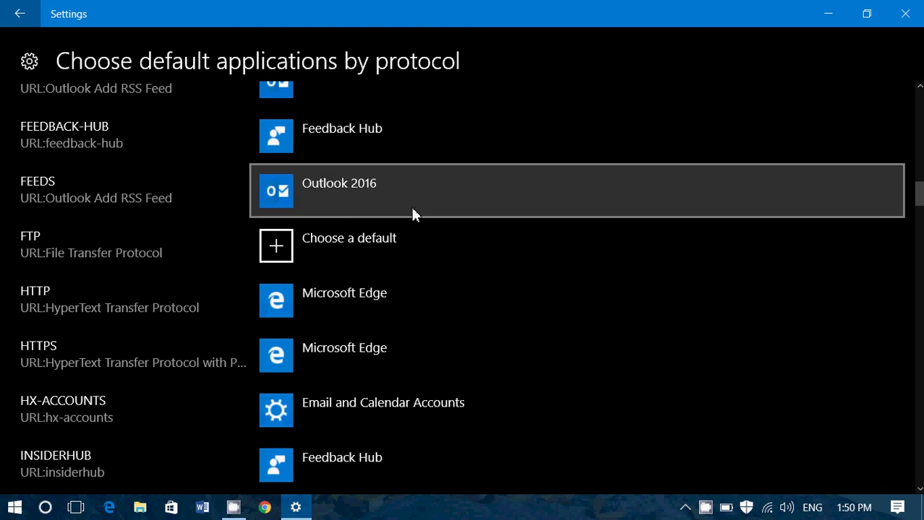
click(404, 260)
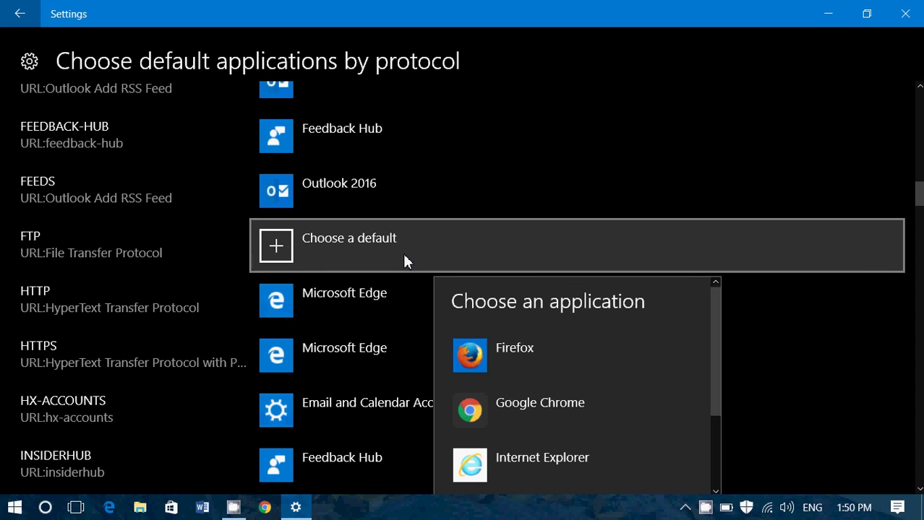
click(567, 365)
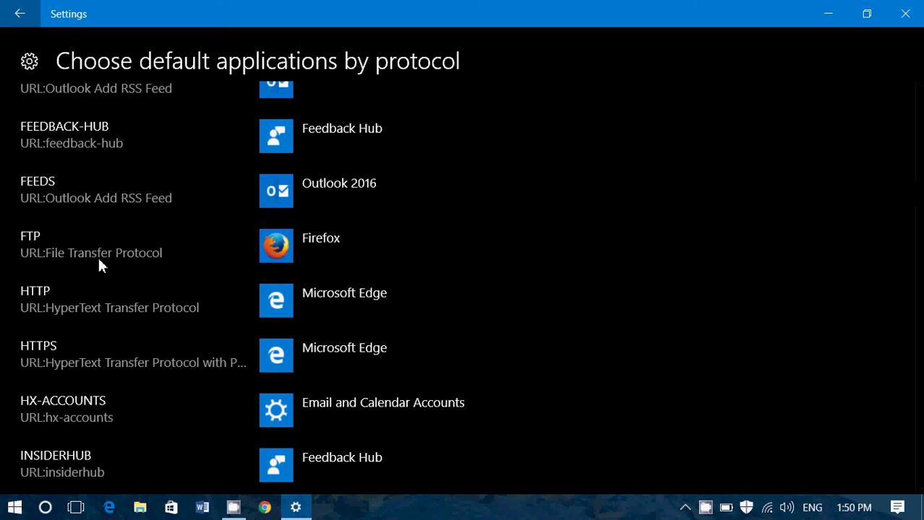
Look further through the protocol associations to the MS- entries and return to the main default applications page
scroll(99, 264, down, 2)
scroll(562, 309, down, 8)
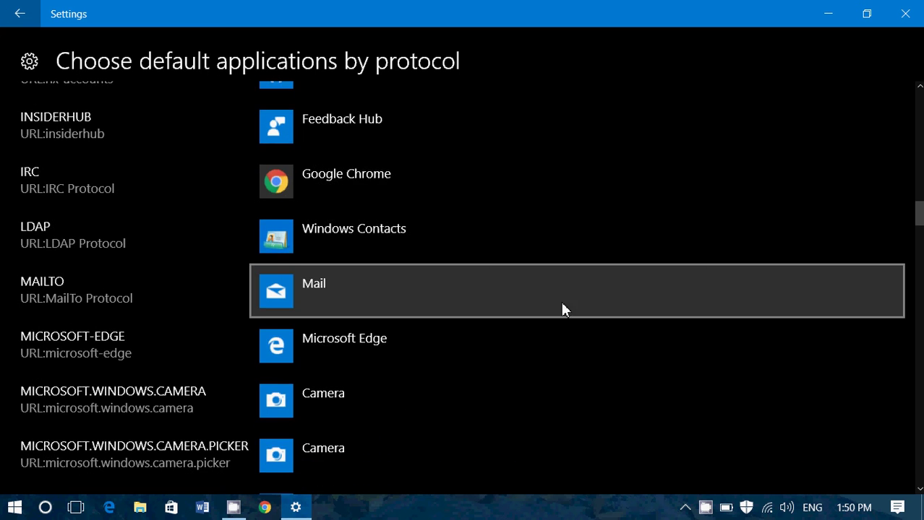
scroll(562, 309, down, 3)
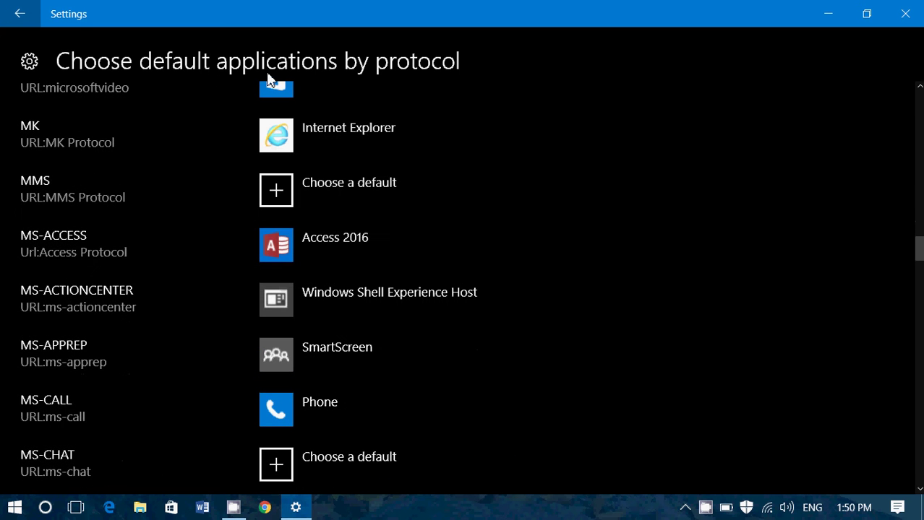
click(33, 13)
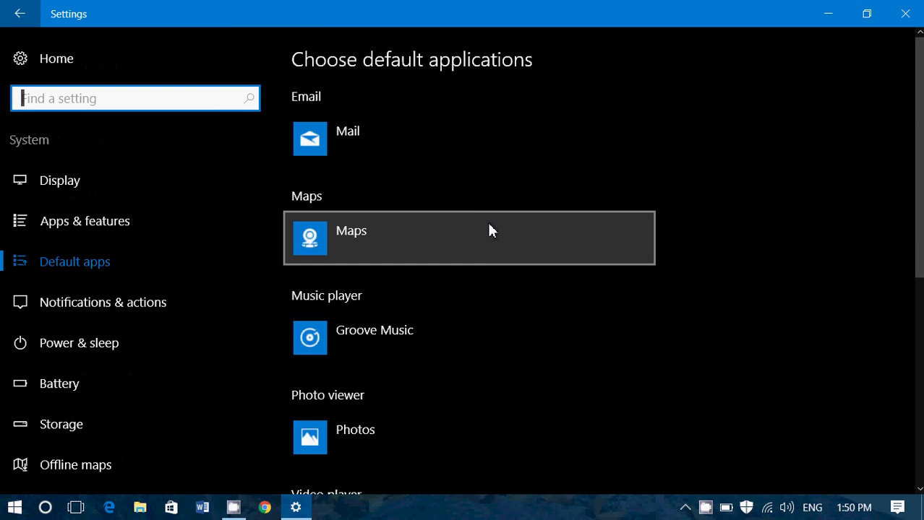
Review the default applications page and open the option for setting defaults by app
scroll(527, 367, down, 5)
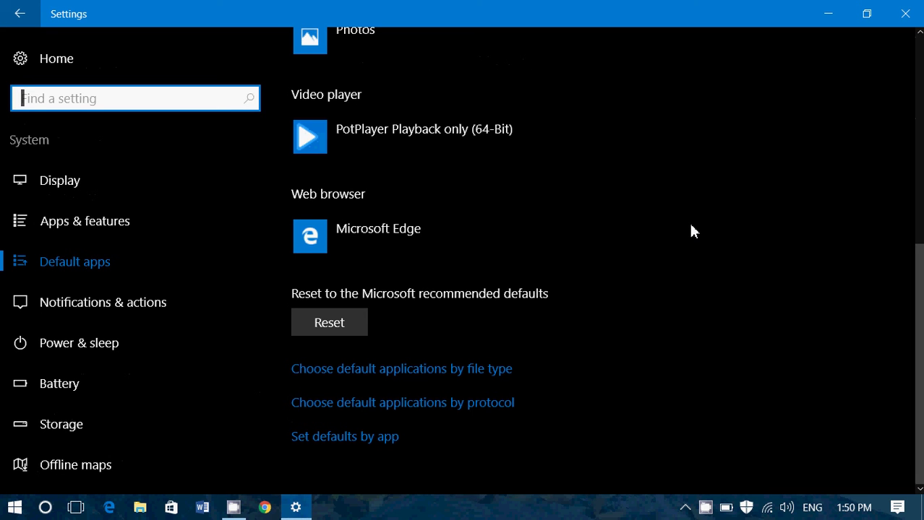
scroll(691, 231, up, 4)
scroll(691, 230, down, 4)
click(371, 438)
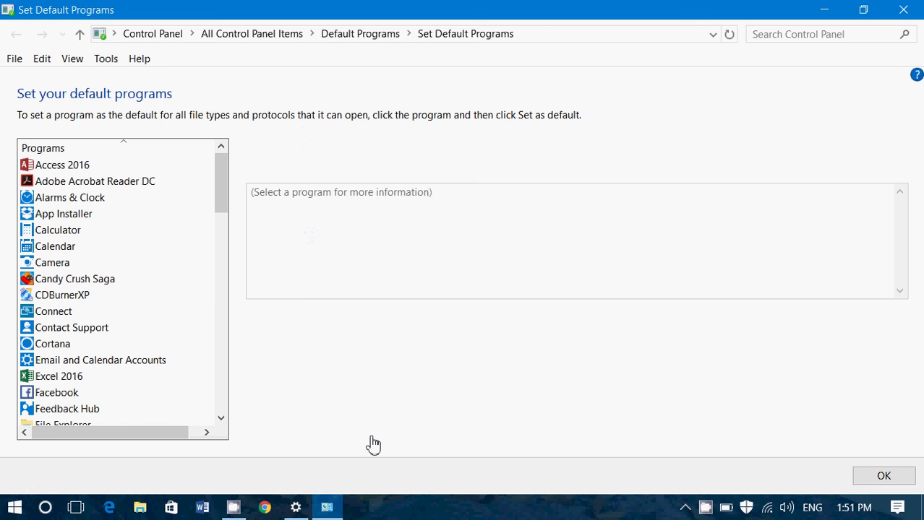
Review the default program details of Adobe Acrobat Reader DC, Calculator and CDBurnerXP, and close Set Default Programs without changes
click(108, 186)
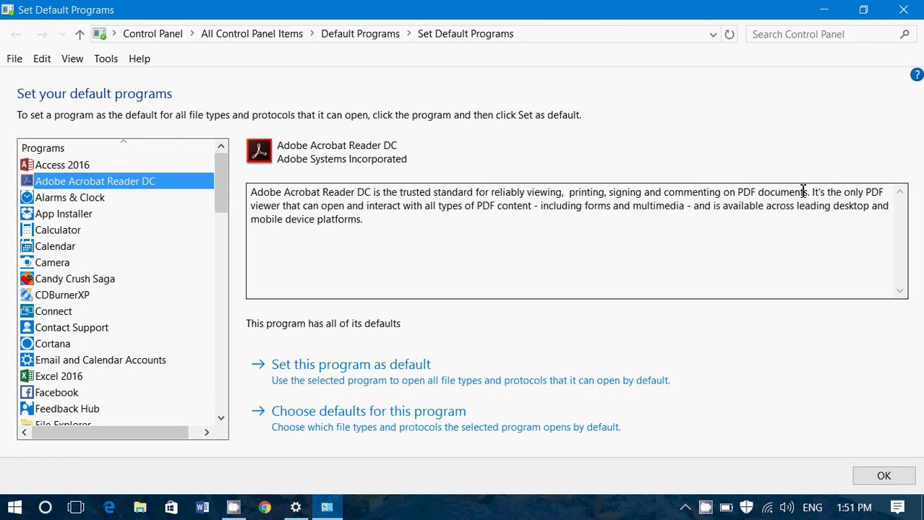
click(114, 231)
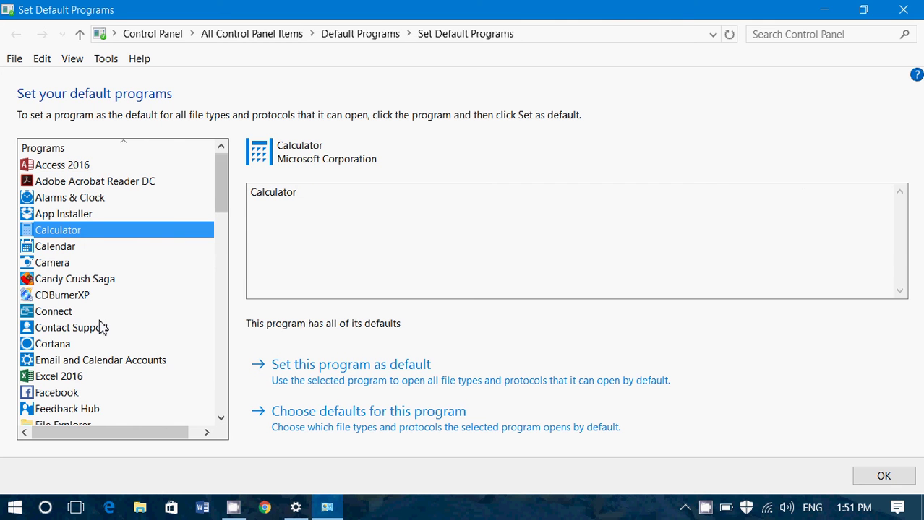
click(88, 297)
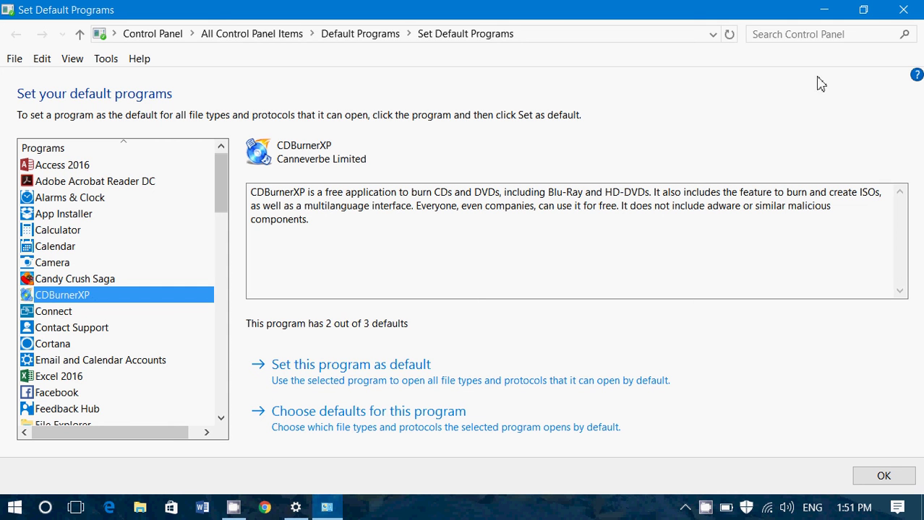
click(903, 9)
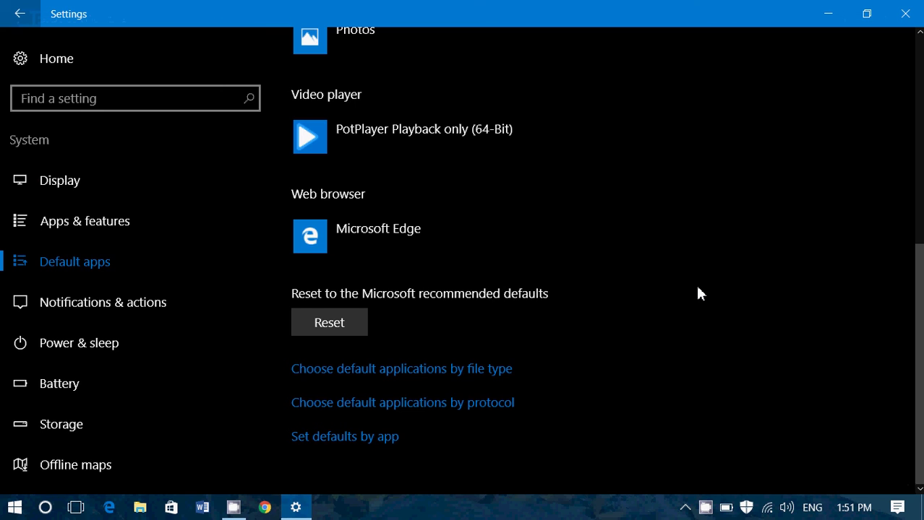
Go back from the default apps page to the Windows Settings home and close Settings
scroll(697, 293, up, 5)
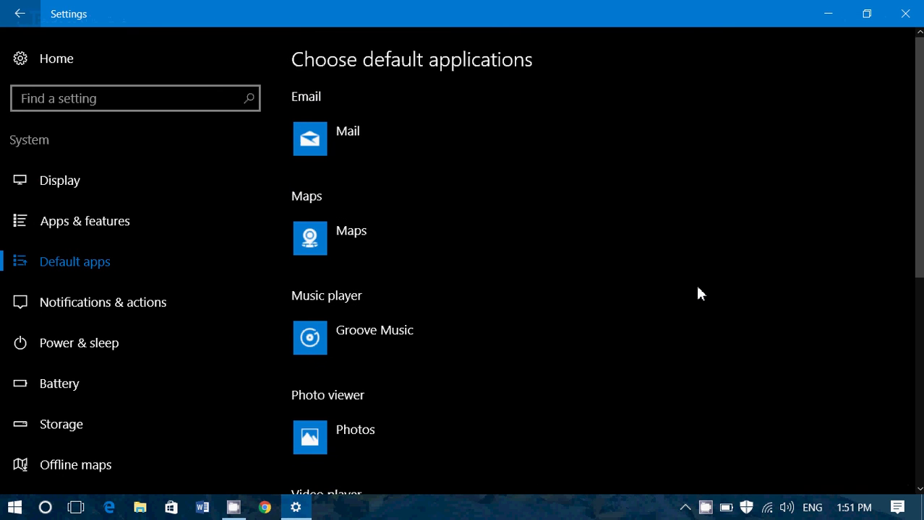
click(18, 16)
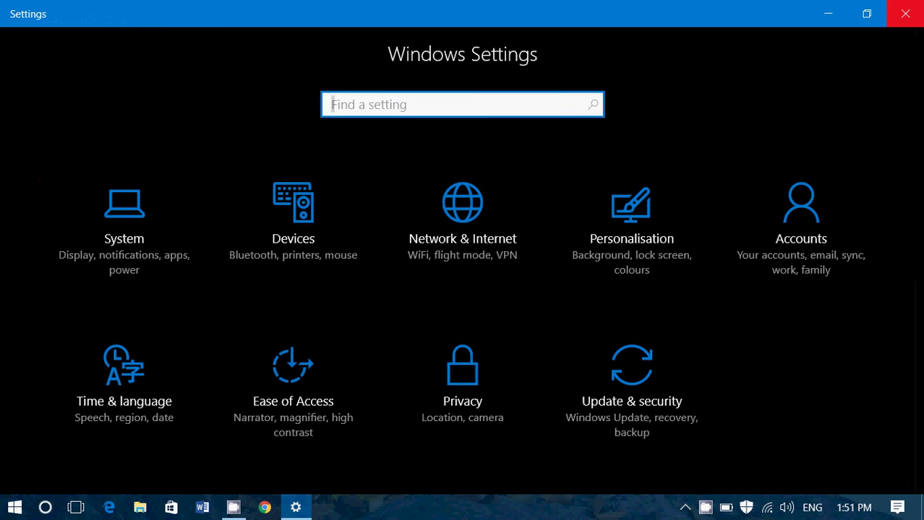
click(914, 15)
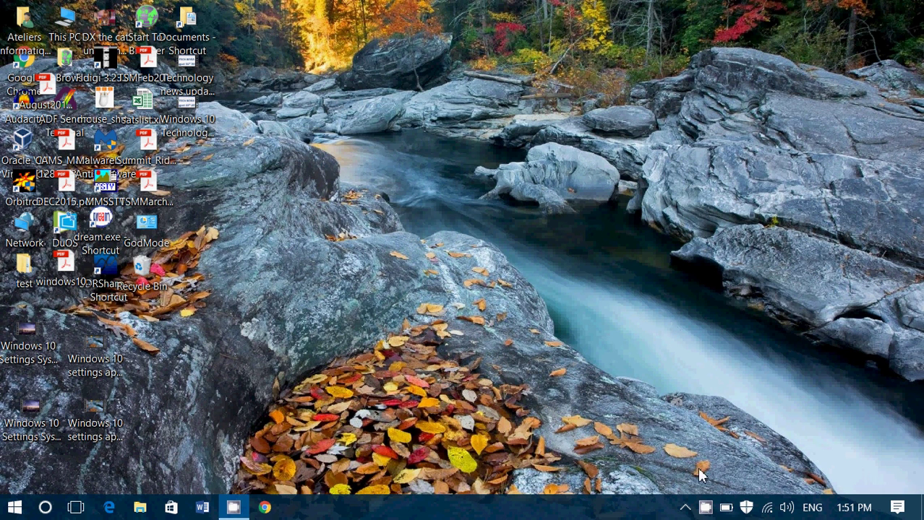
click(704, 508)
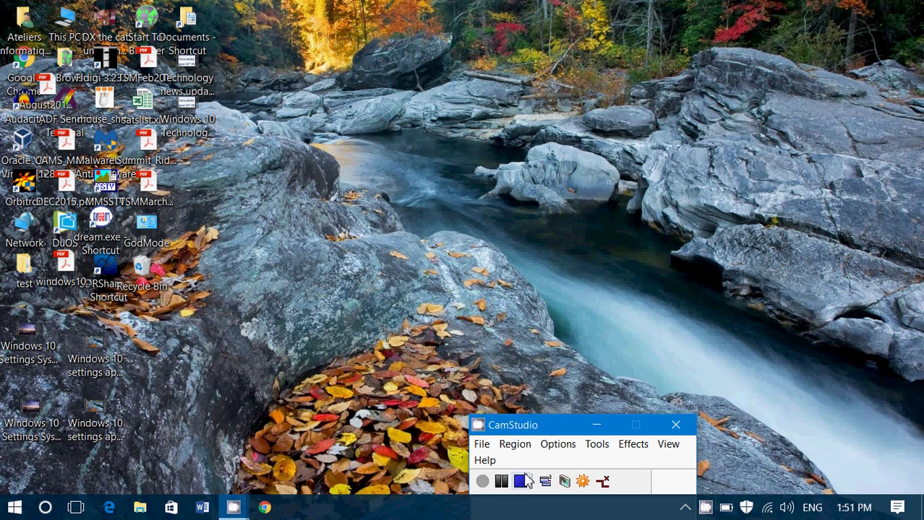